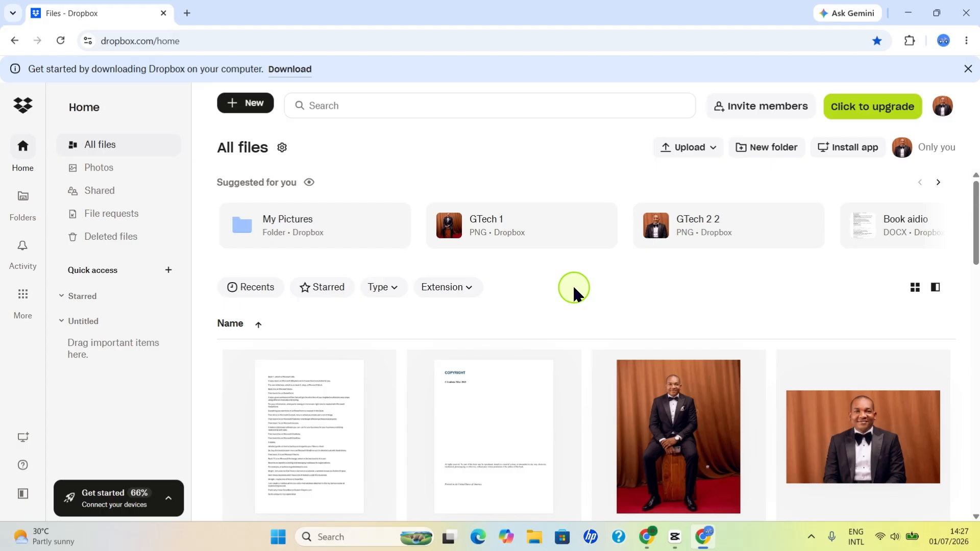
- Look through the documents and photos stored in All files to see what needs organizing
scroll(575, 286, "down", 10)
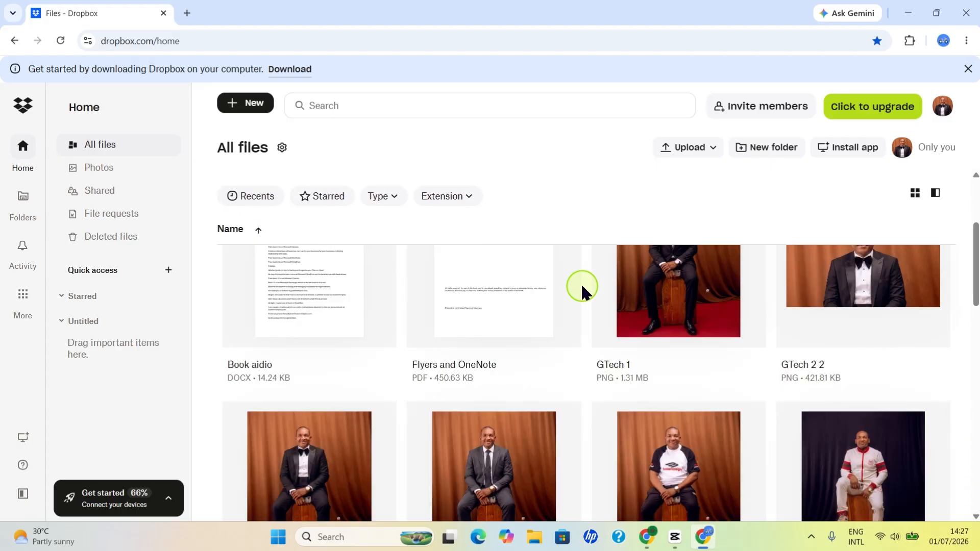
scroll(607, 421, "down", 5)
scroll(598, 416, "up", 5)
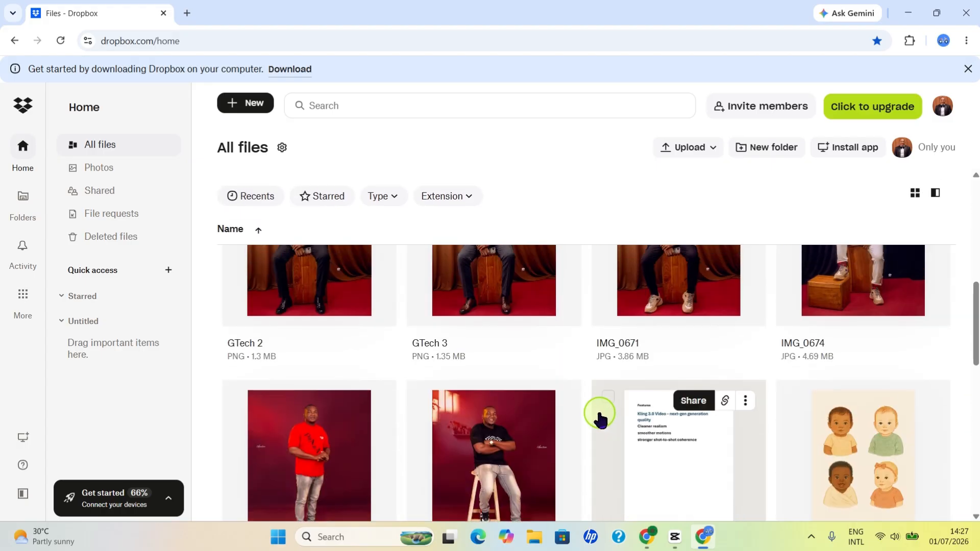
scroll(556, 398, "down", 5)
scroll(562, 403, "down", 5)
scroll(627, 429, "up", 8)
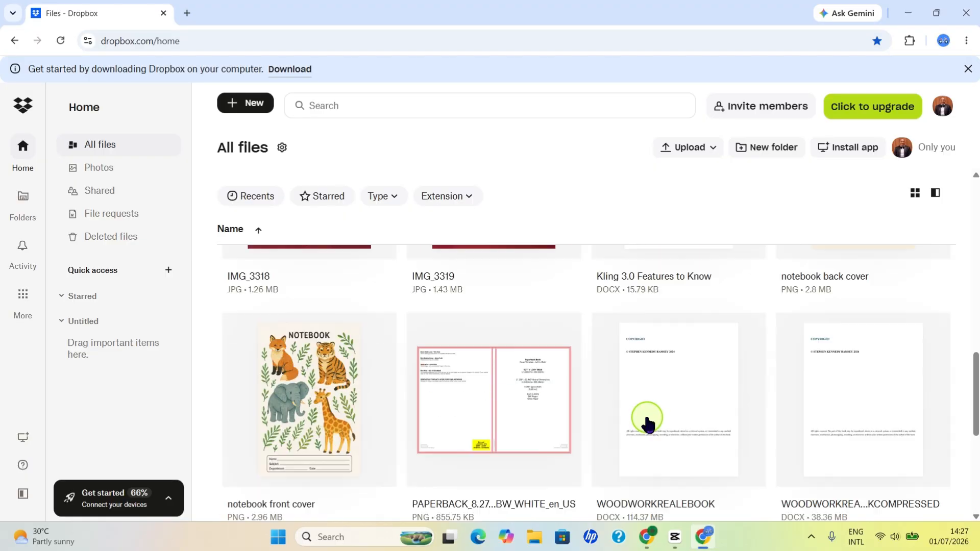
scroll(643, 419, "up", 3)
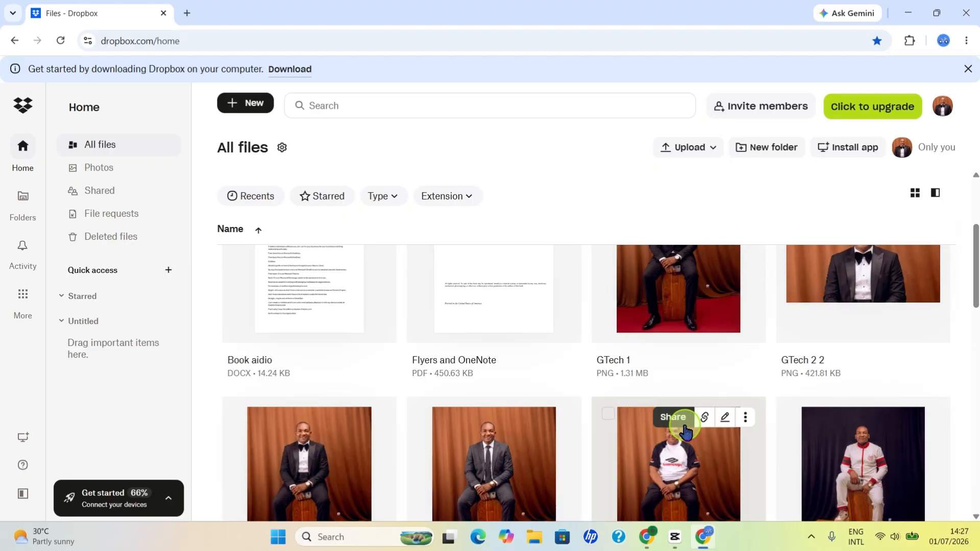
scroll(750, 463, "down", 3)
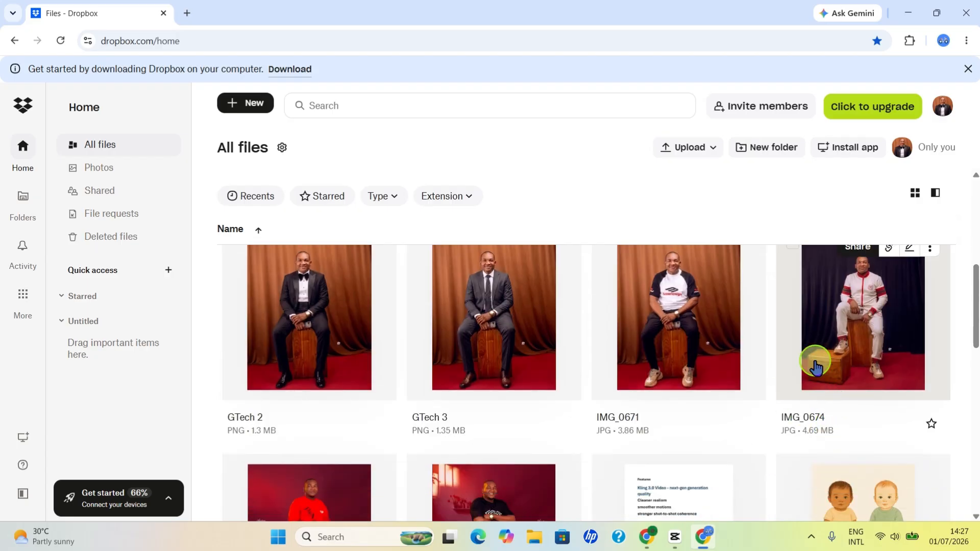
scroll(768, 488, "down", 3)
scroll(695, 453, "down", 3)
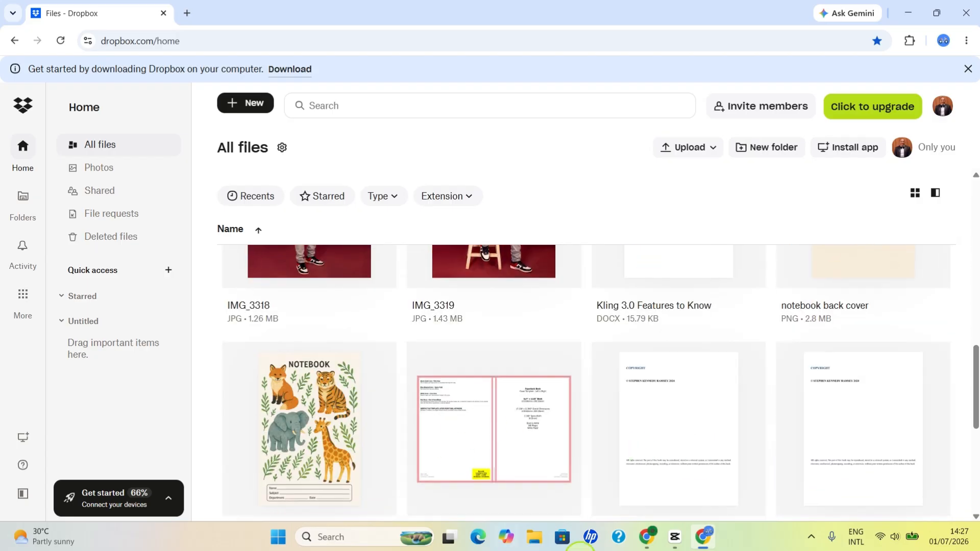
scroll(508, 337, "up", 6)
scroll(508, 337, "up", 5)
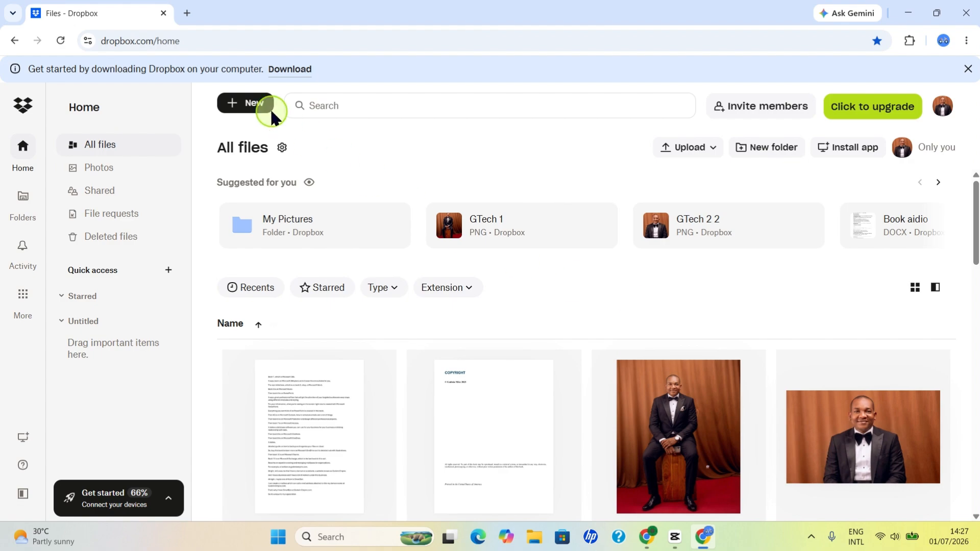
- Create a folder named My Pictures with access set to Only me
left_click(243, 114)
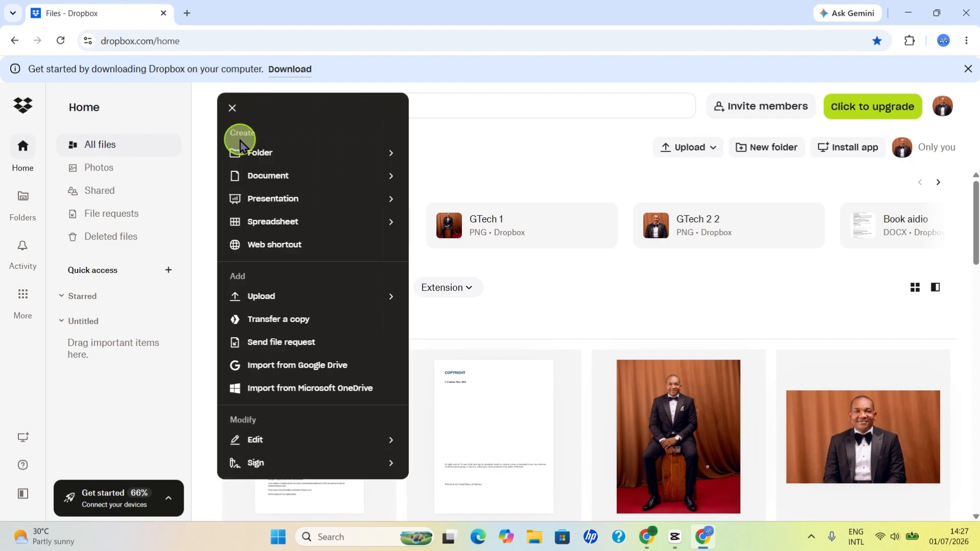
mouse_move(236, 152)
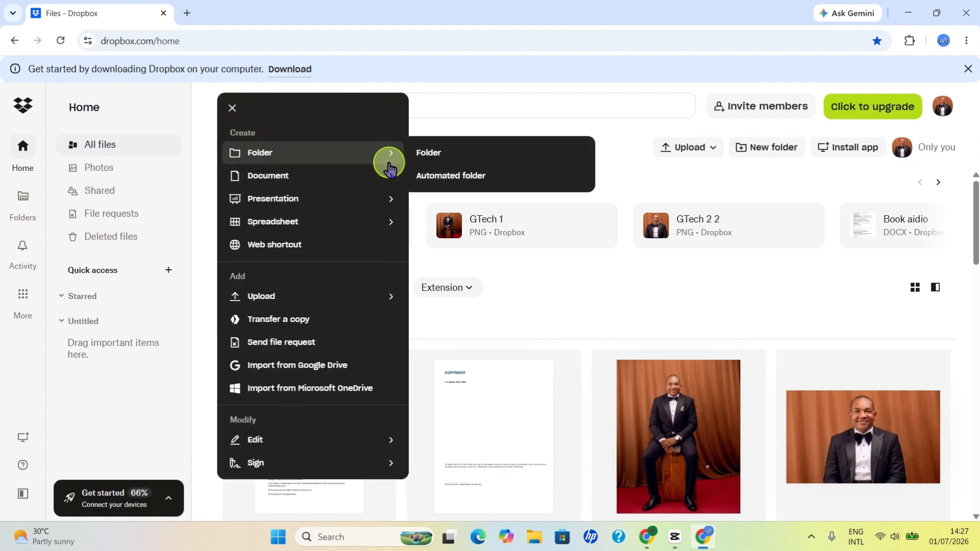
left_click(429, 154)
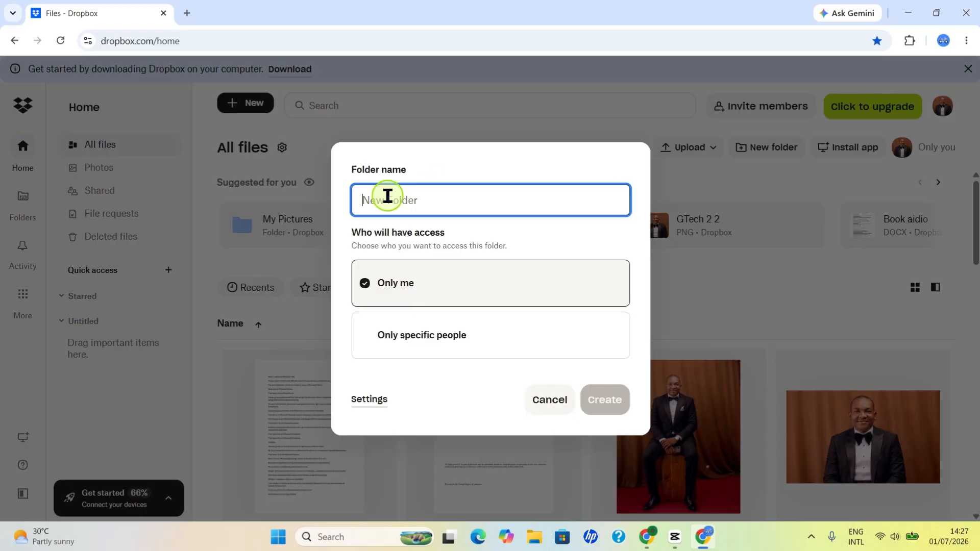
type("M")
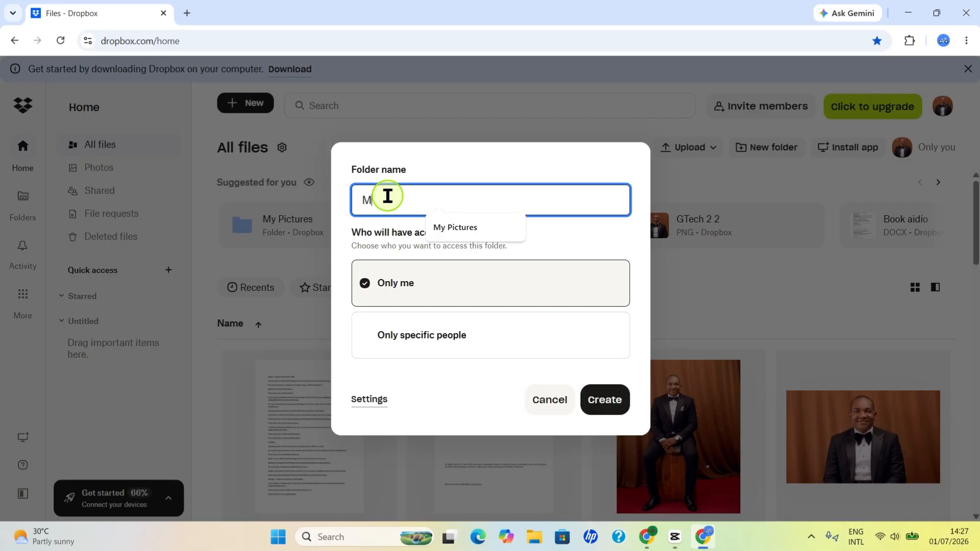
type("y ")
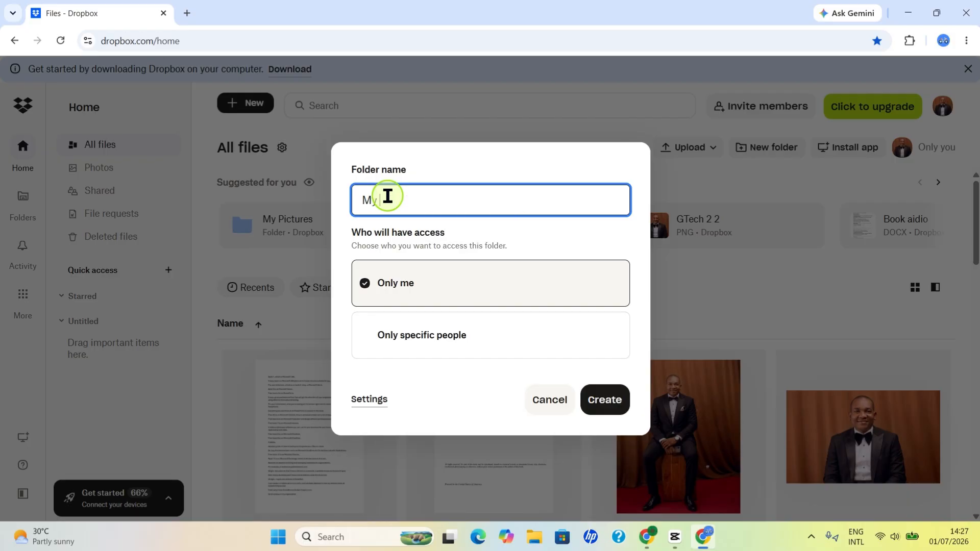
type("Pic")
type("tures")
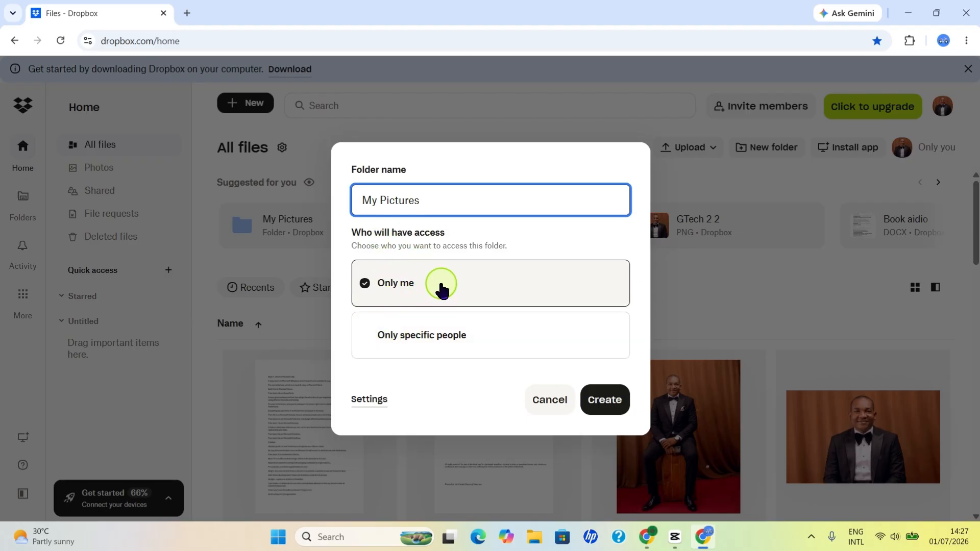
left_click(611, 410)
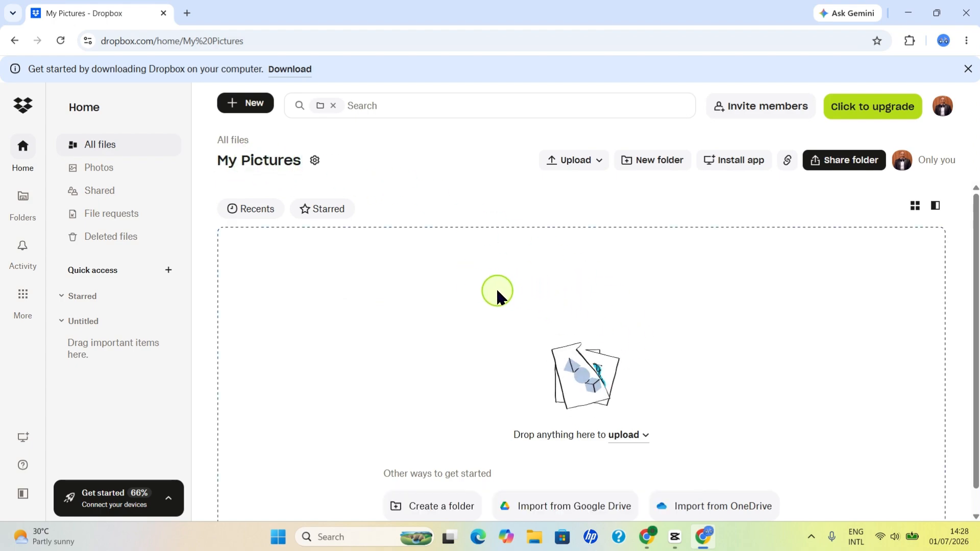
- Return to the All files list and look over the new My Pictures folder among the files
left_click(118, 150)
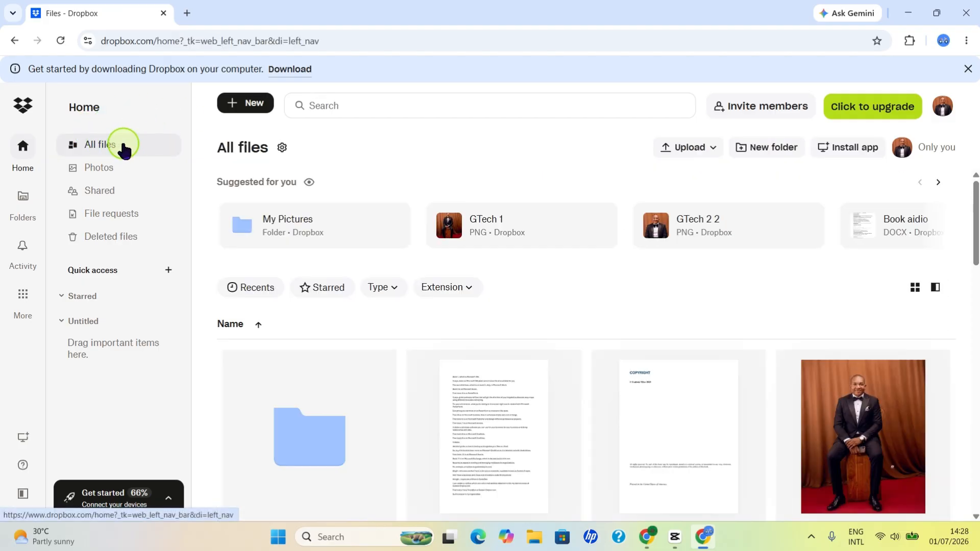
scroll(648, 250, "down", 3)
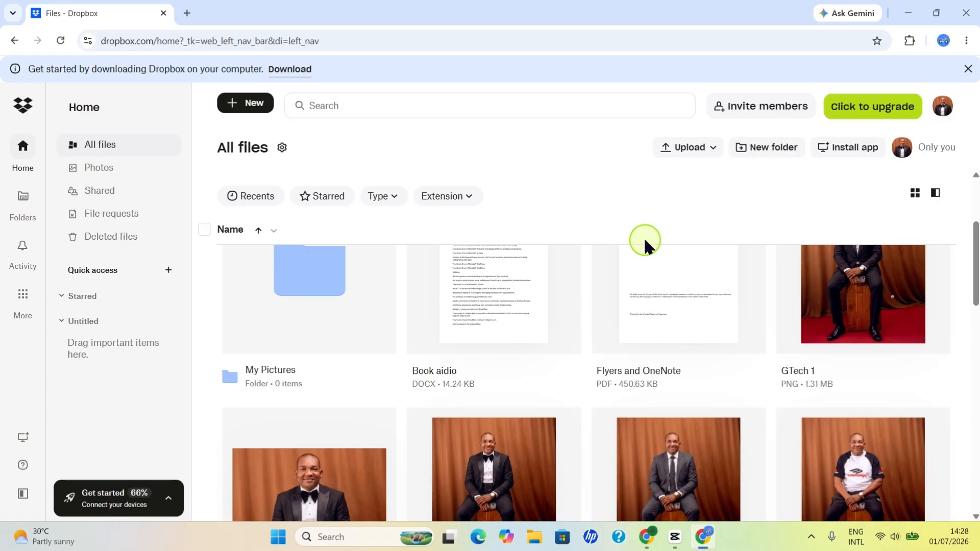
scroll(465, 269, "up", 3)
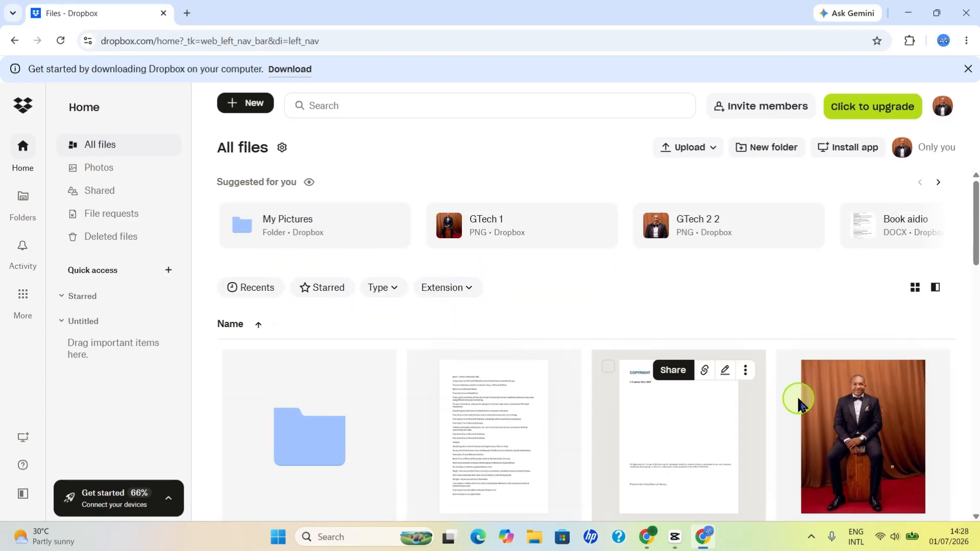
mouse_move(864, 395)
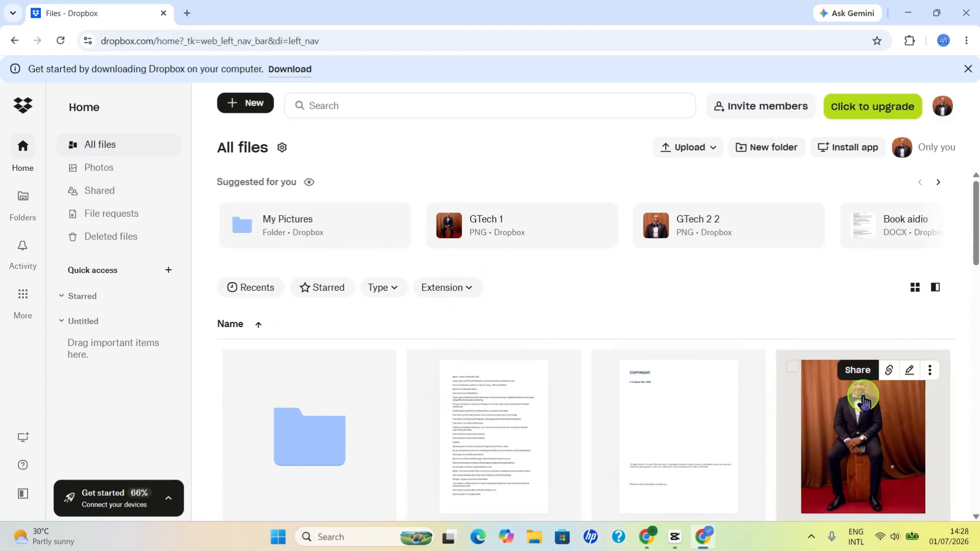
left_click(792, 368)
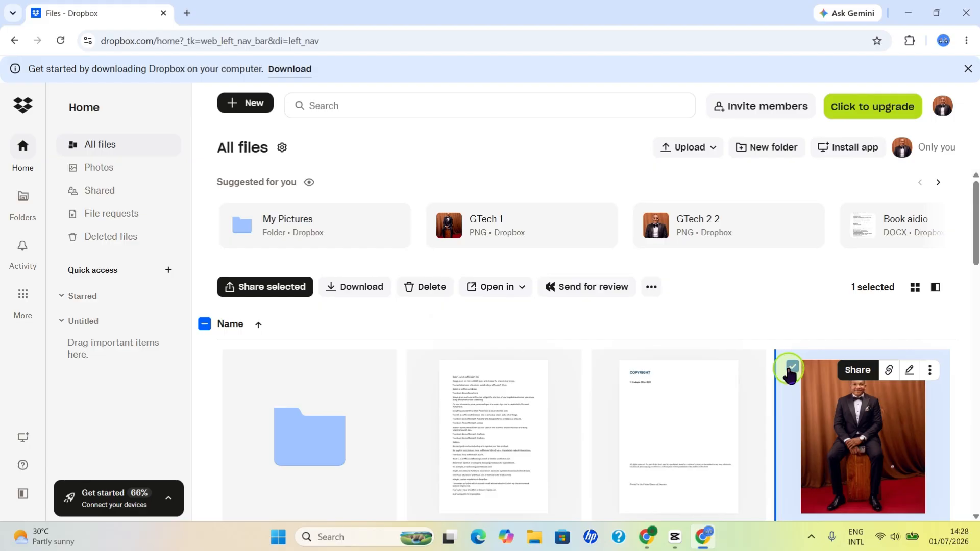
left_click(791, 368)
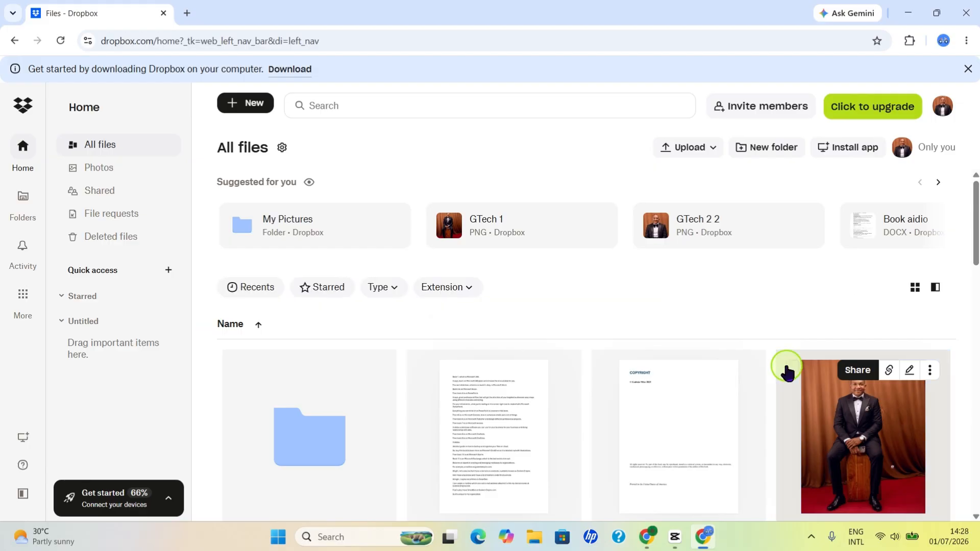
- Select everything in All files, excluding the My Pictures folder, Book aidio, and Flyers and OneNote from the selection
left_click(205, 324)
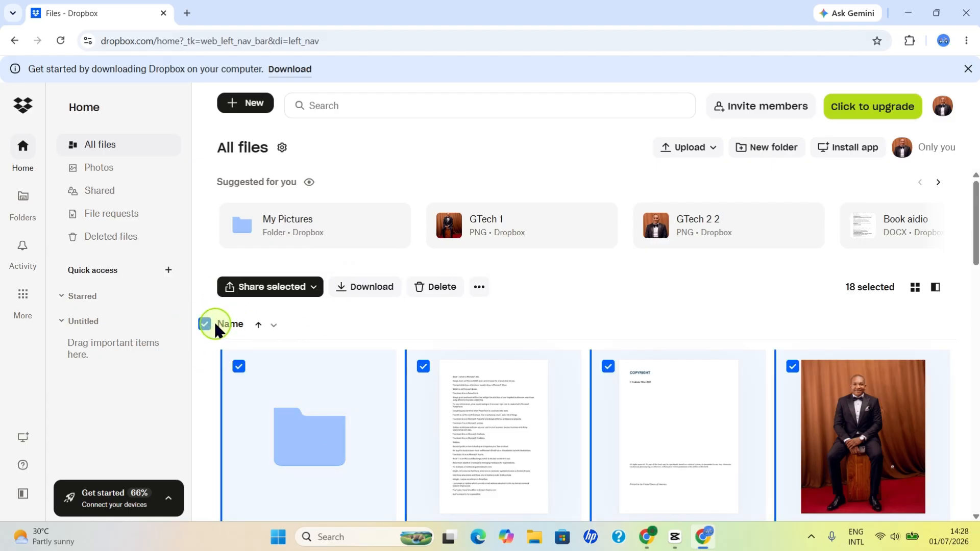
scroll(265, 347, "down", 2)
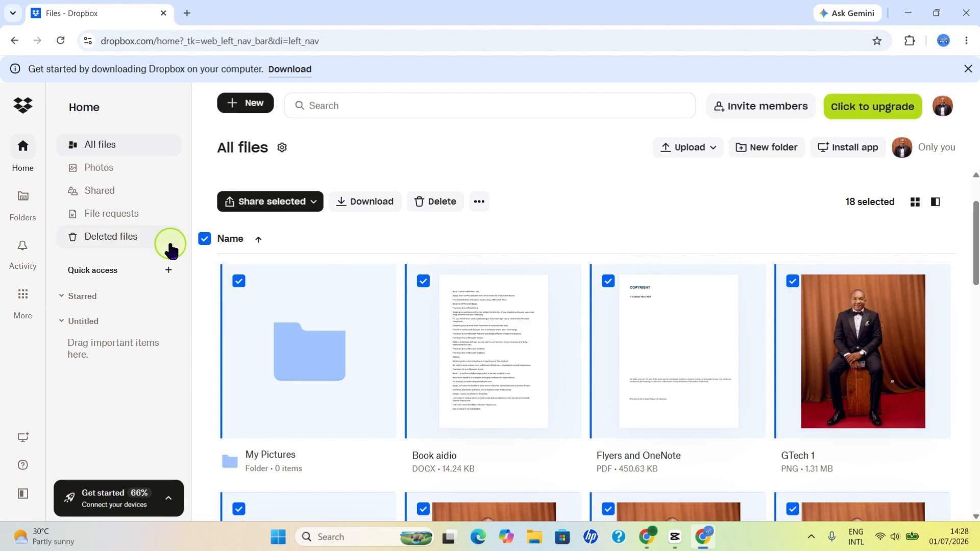
left_click(238, 281)
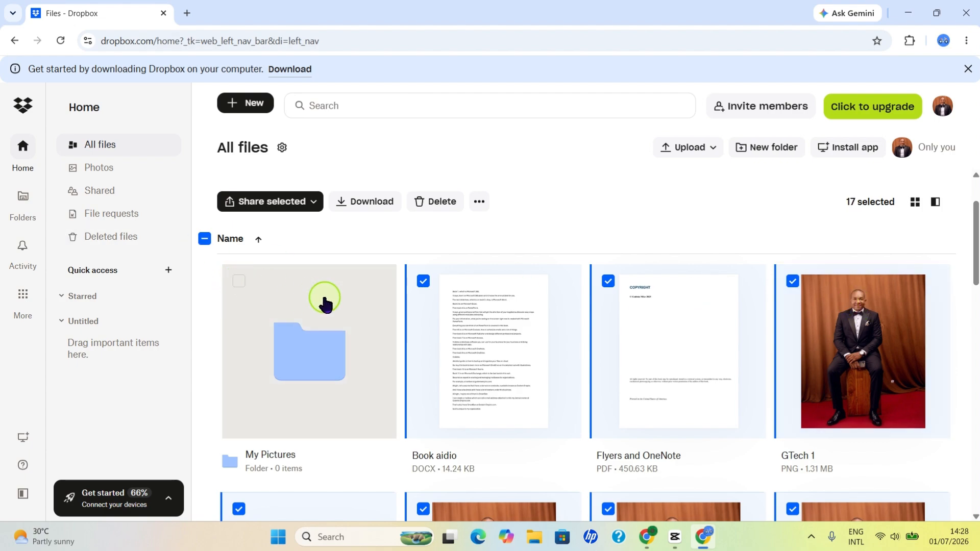
left_click(423, 284)
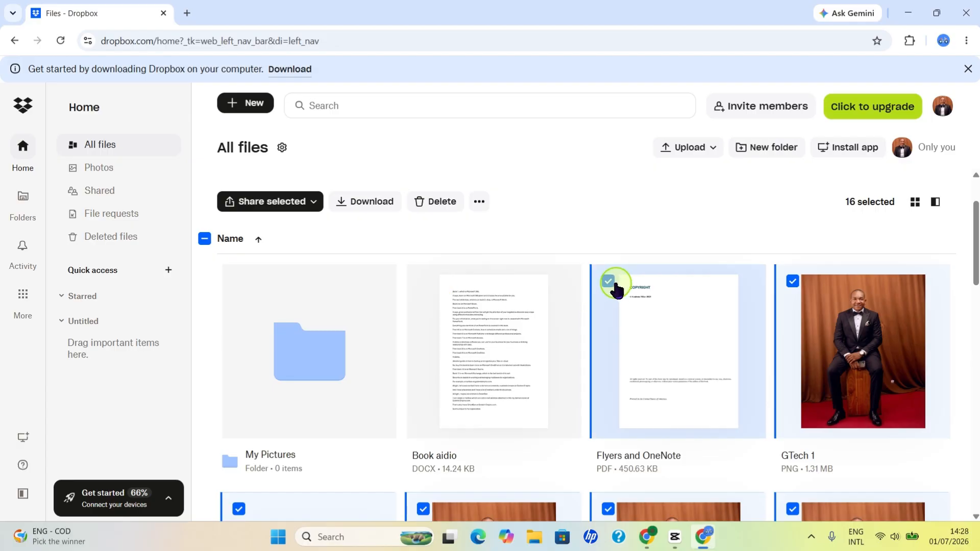
left_click(618, 300)
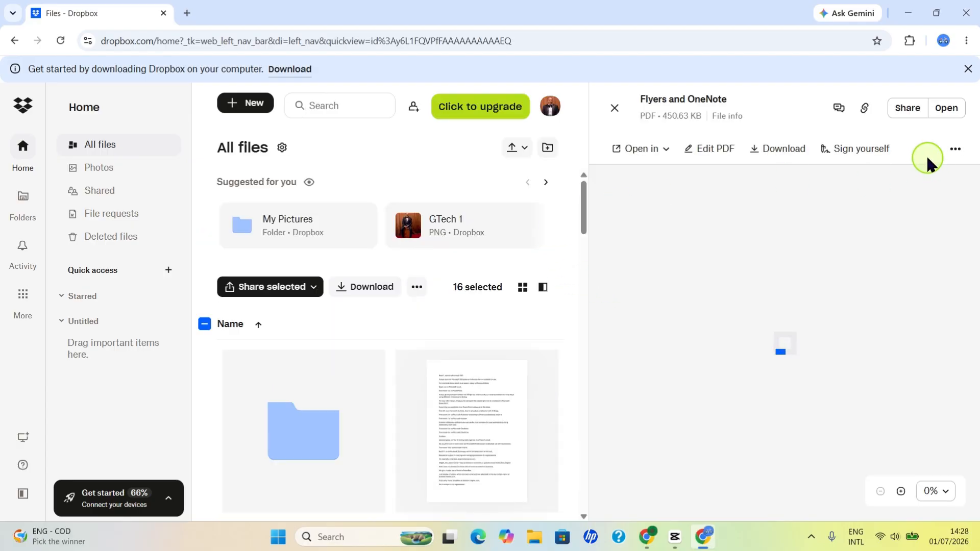
left_click(614, 108)
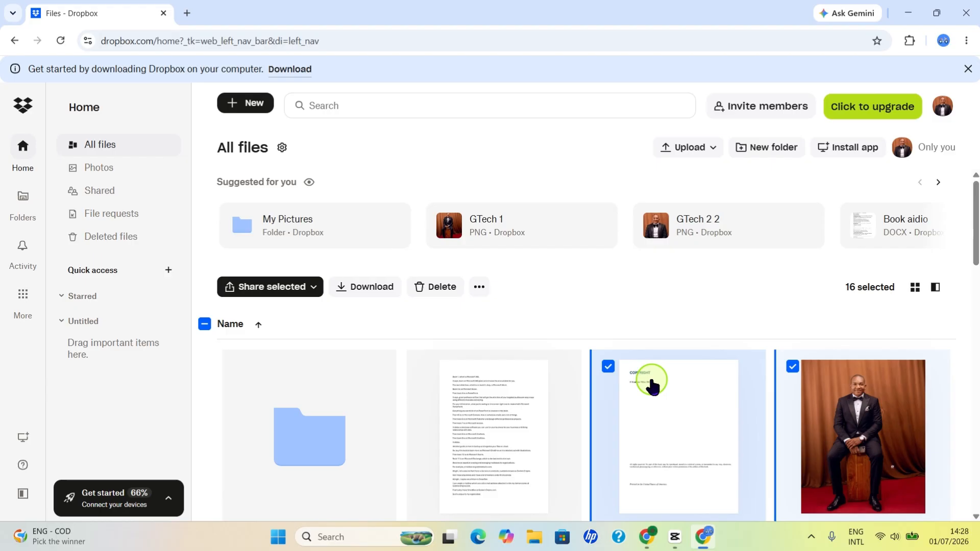
left_click(607, 366)
- Deselect Kling 3.0 Features to Know, both notebook covers, the PAPERBACK image and the three WOODWORKREALEBOOK documents
scroll(663, 281, "down", 3)
scroll(403, 306, "down", 3)
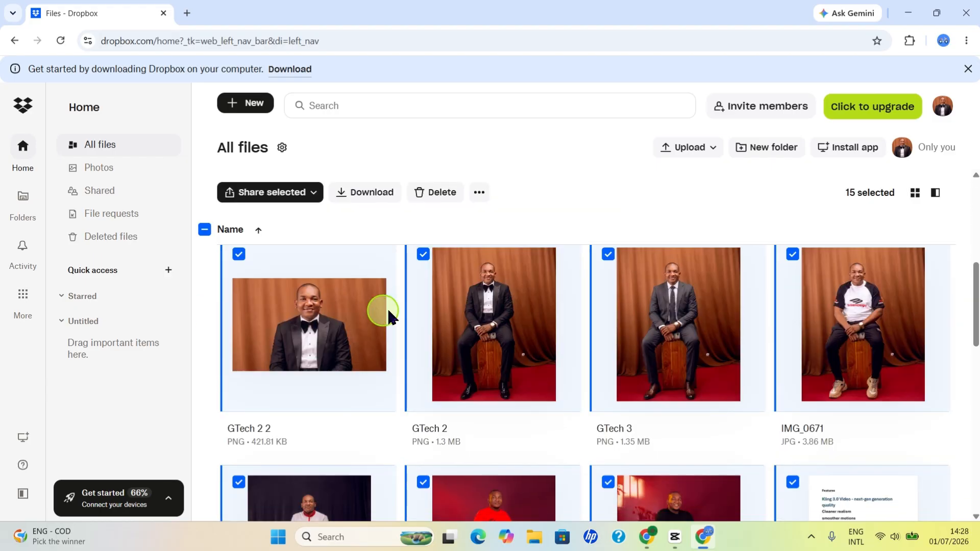
scroll(485, 382, "down", 3)
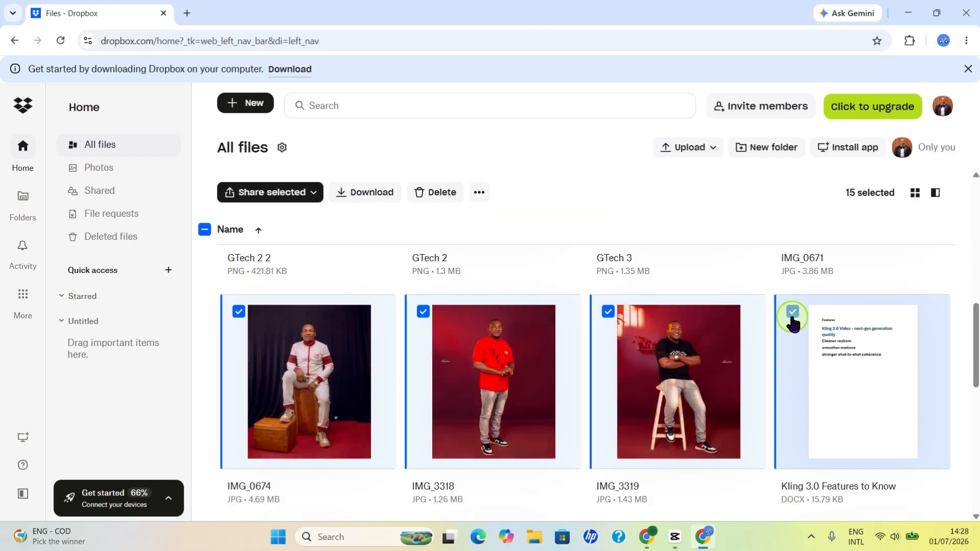
left_click(792, 313)
scroll(439, 390, "down", 3)
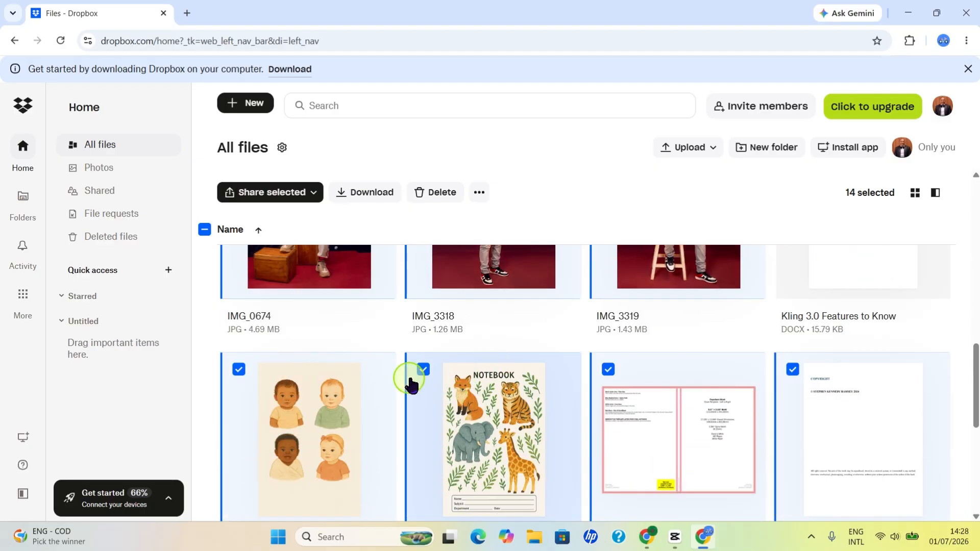
left_click(240, 287)
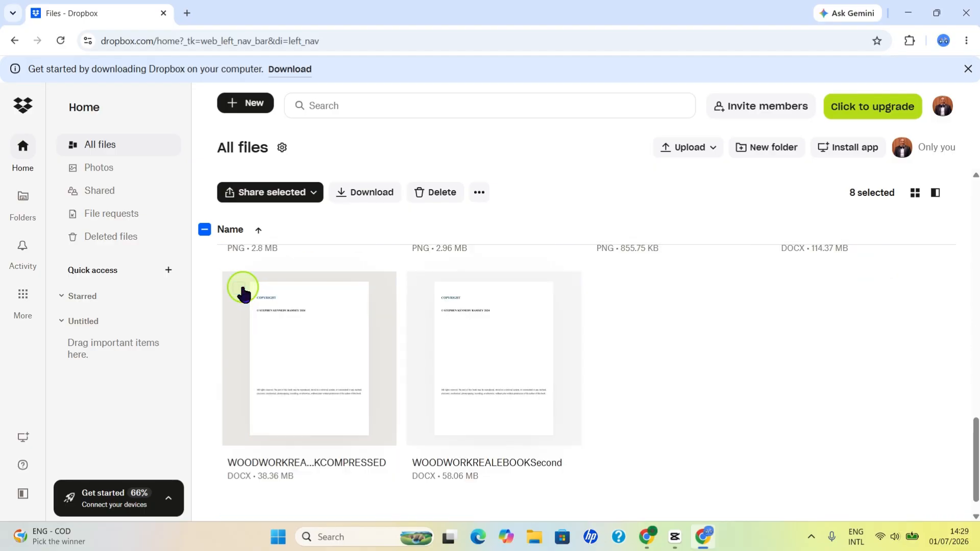
- Check the photo selection in All files and move the selected portrait photos into the My Pictures folder
scroll(667, 336, "up", 12)
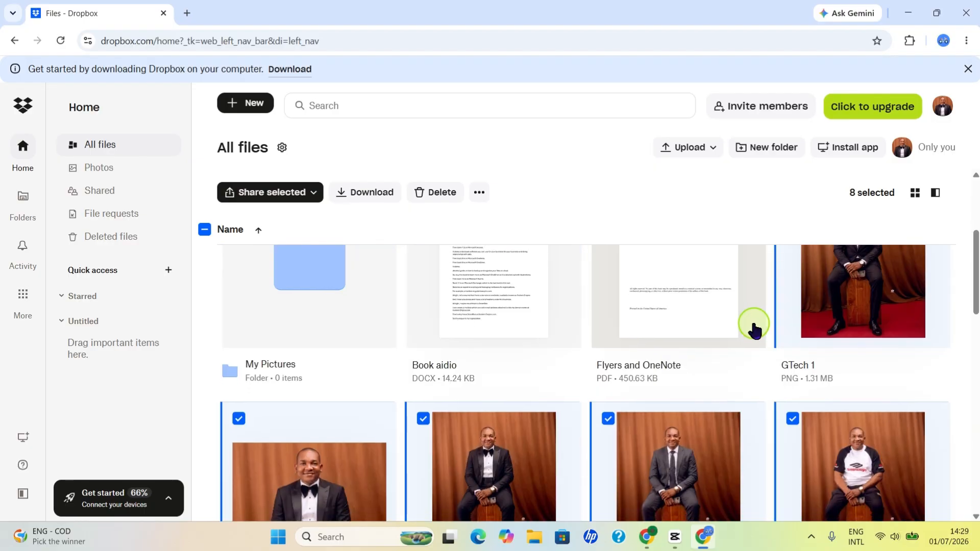
scroll(664, 366, "down", 3)
scroll(561, 367, "down", 10)
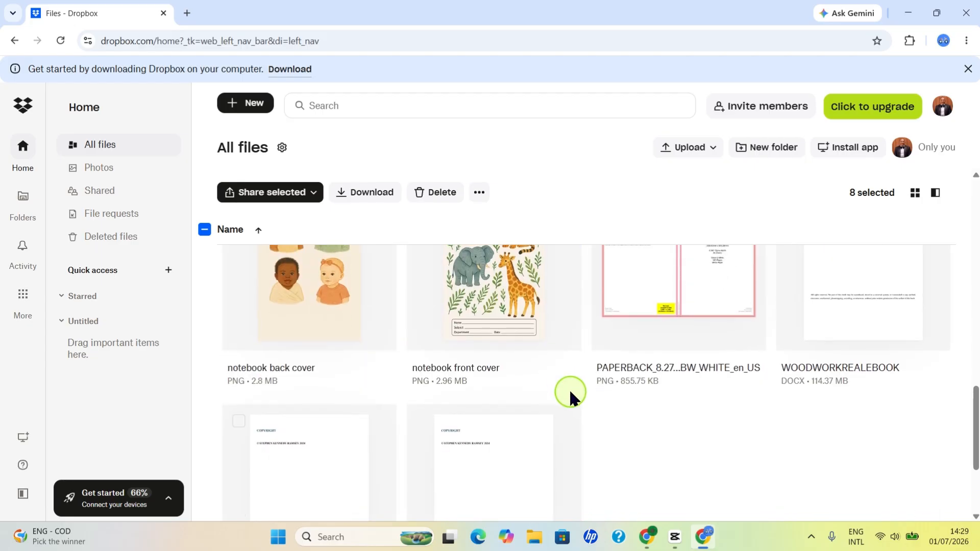
scroll(587, 428, "up", 10)
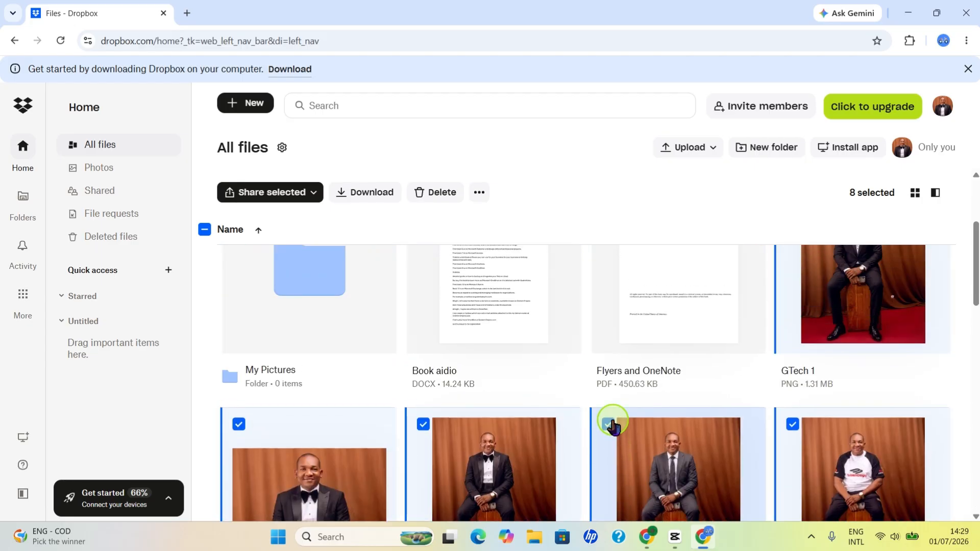
scroll(613, 426, "up", 2)
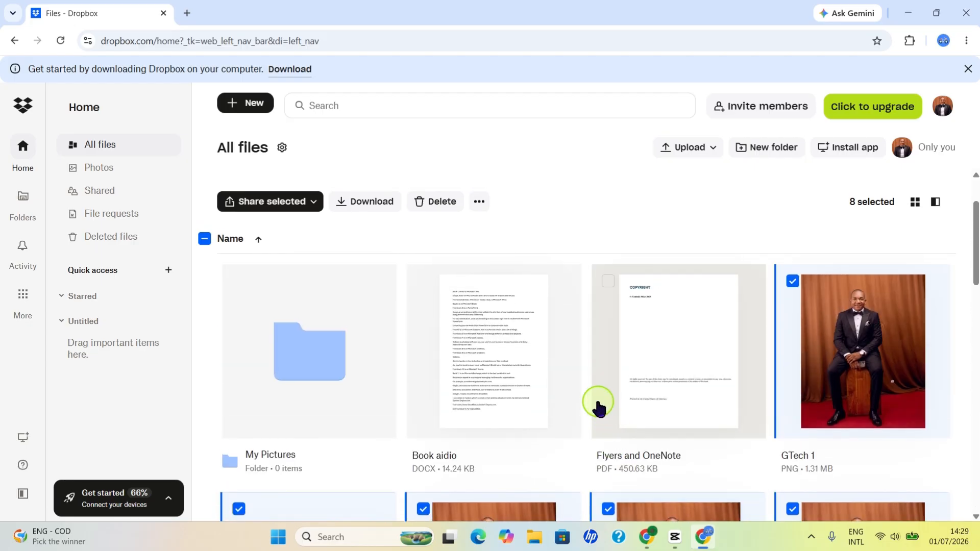
left_click(483, 200)
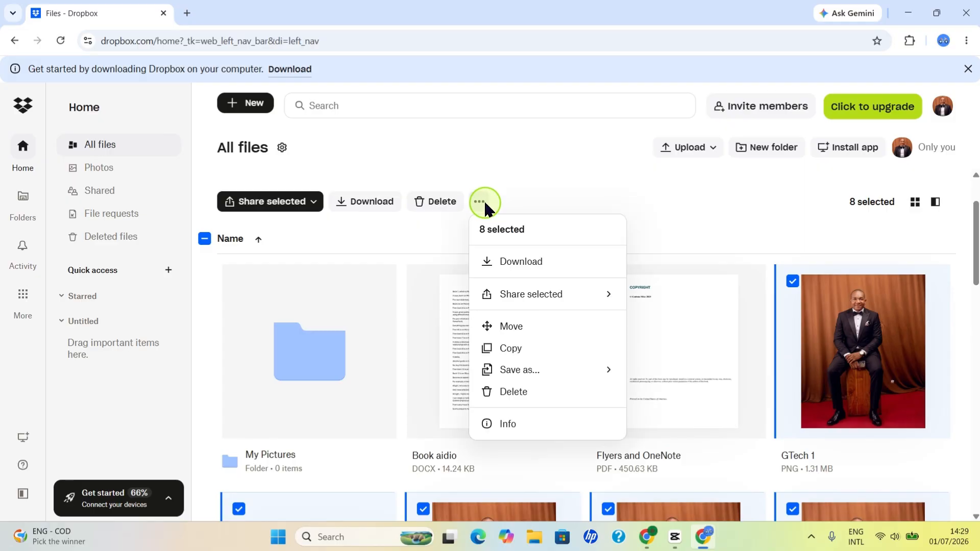
left_click(511, 327)
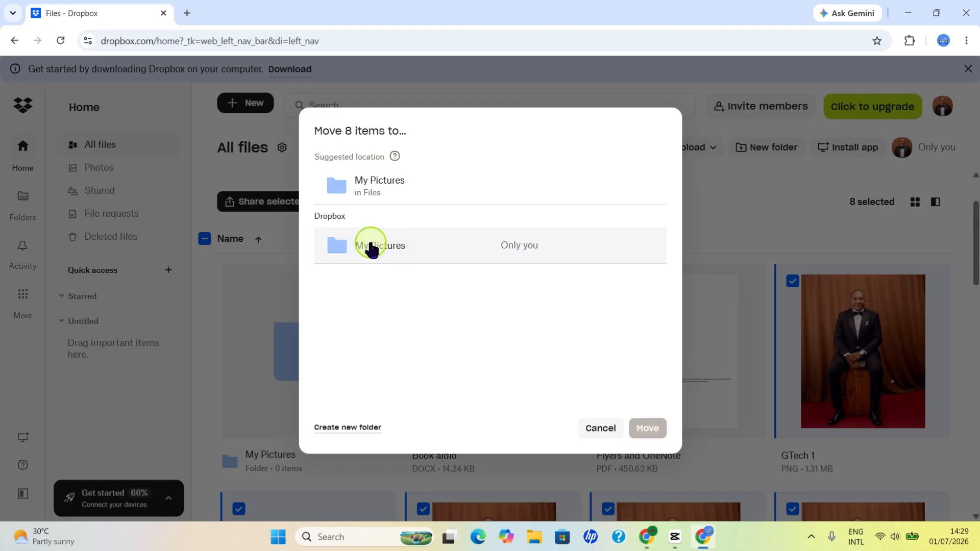
left_click(385, 250)
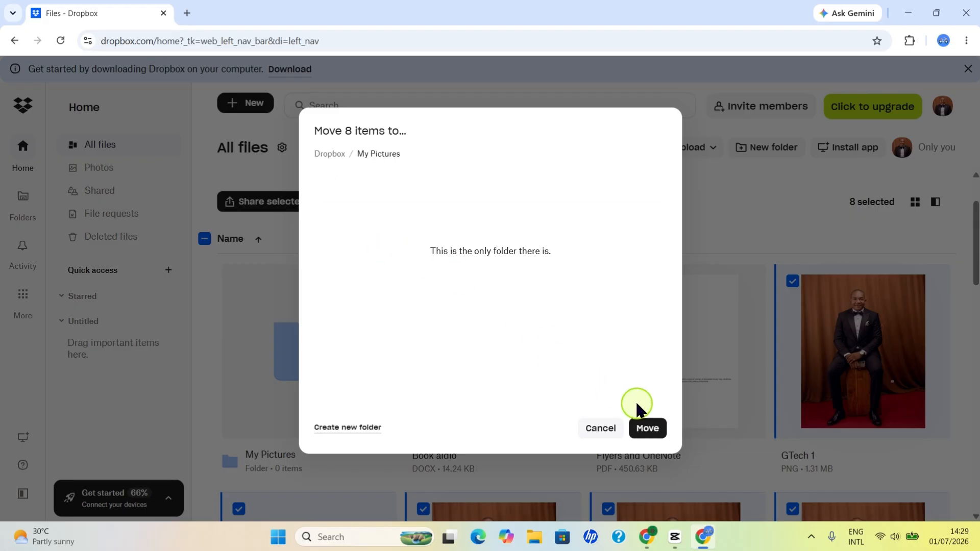
left_click(648, 429)
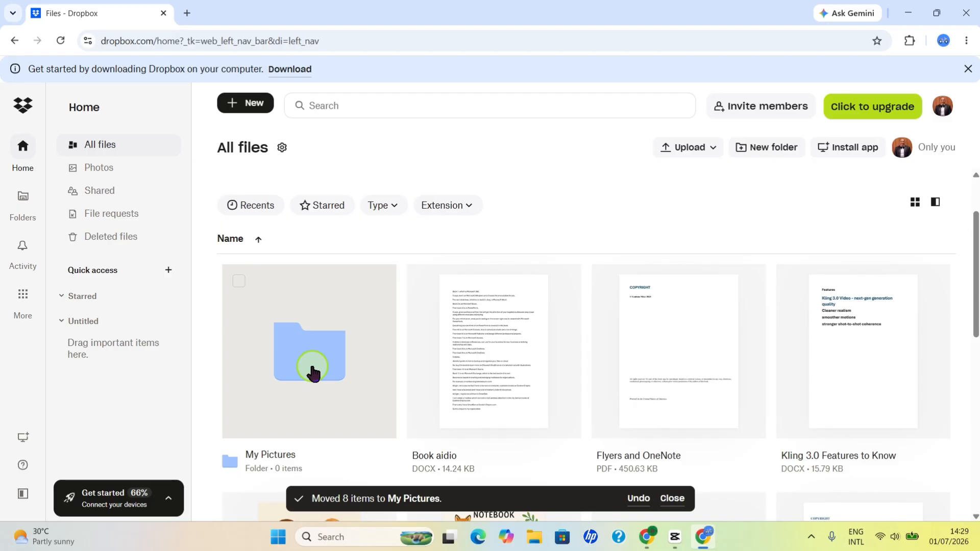
- Look over the files remaining in All files, and open My Pictures to examine the moved photos
scroll(652, 428, "down", 5)
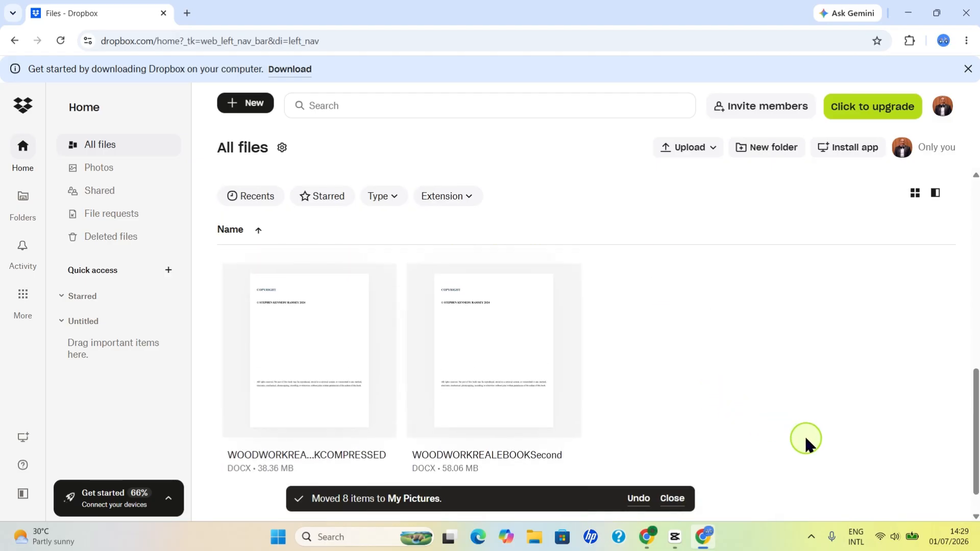
scroll(805, 444, "up", 10)
scroll(489, 357, "down", 2)
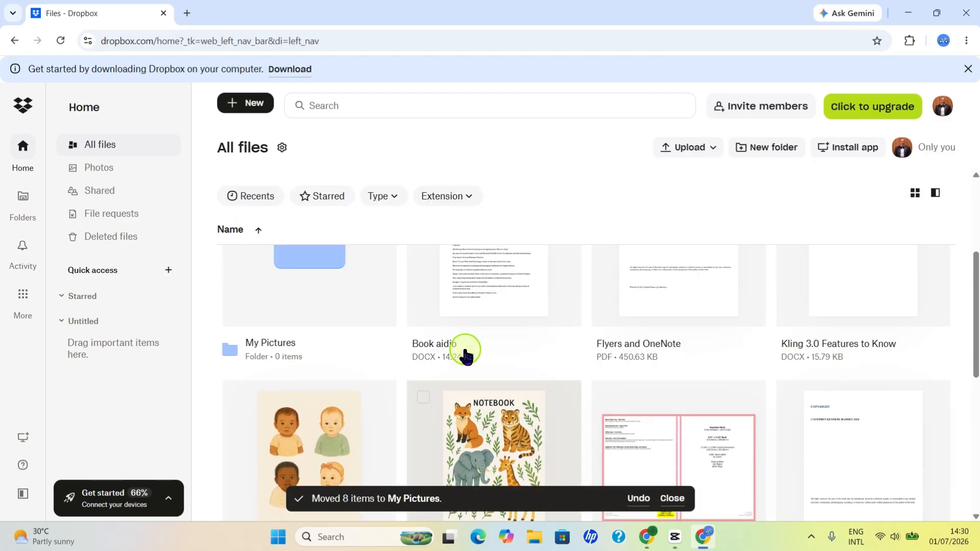
scroll(459, 352, "up", 2)
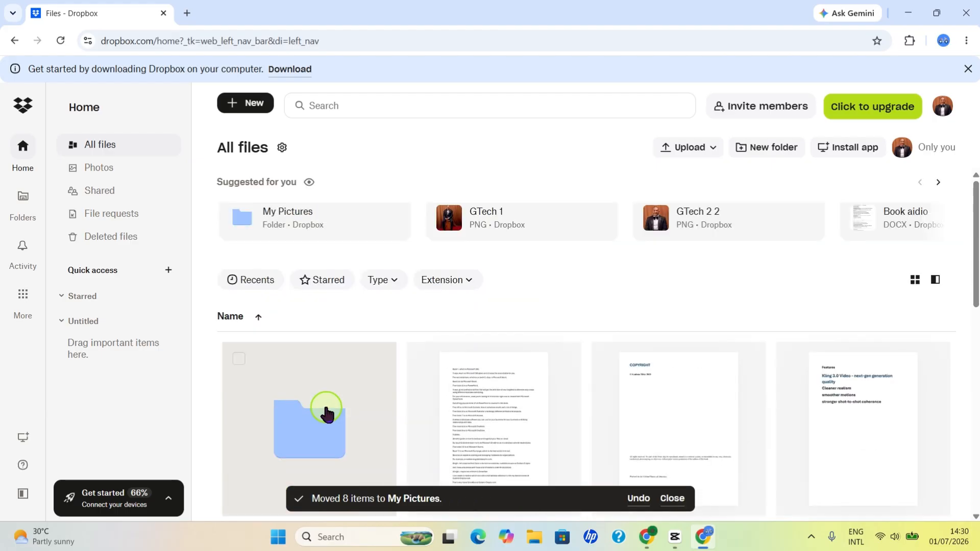
scroll(317, 429, "down", 3)
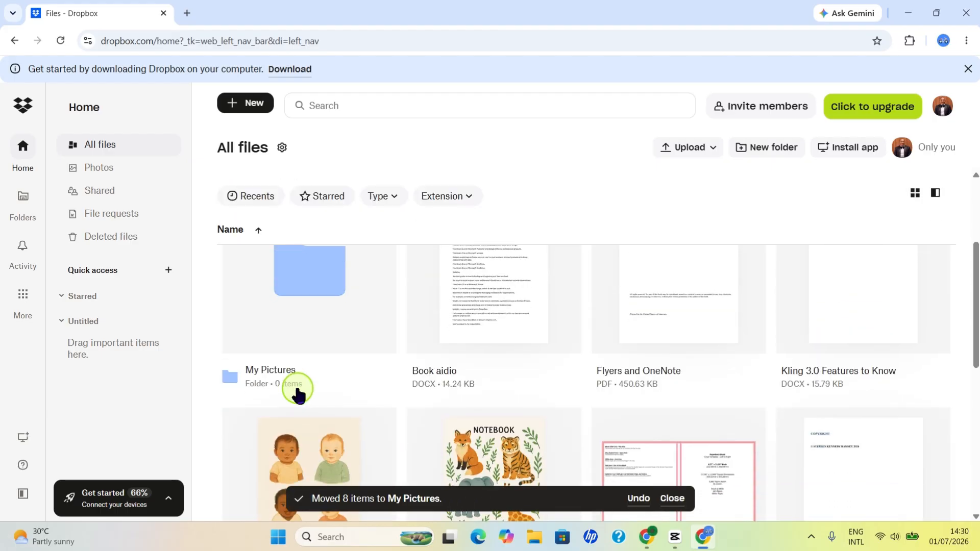
left_click(307, 301)
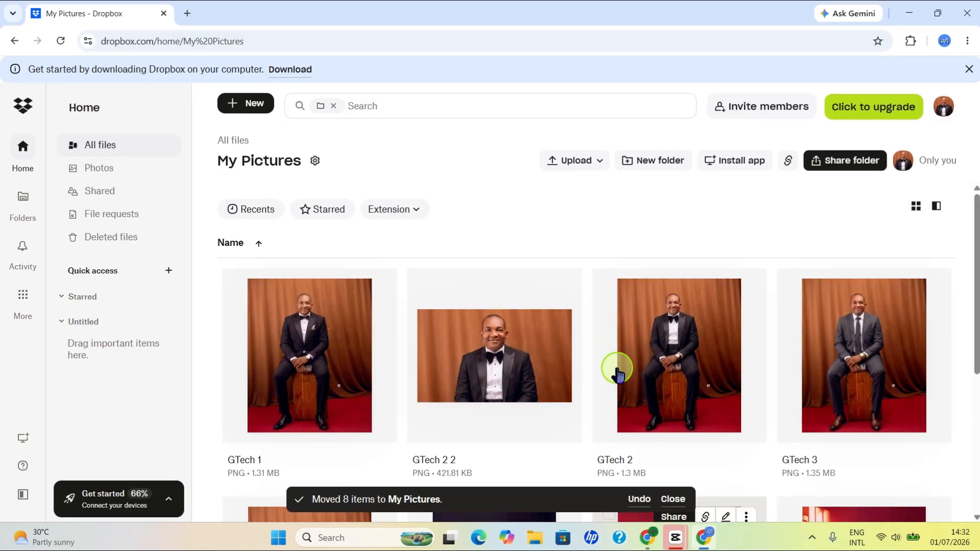
scroll(616, 372, "down", 5)
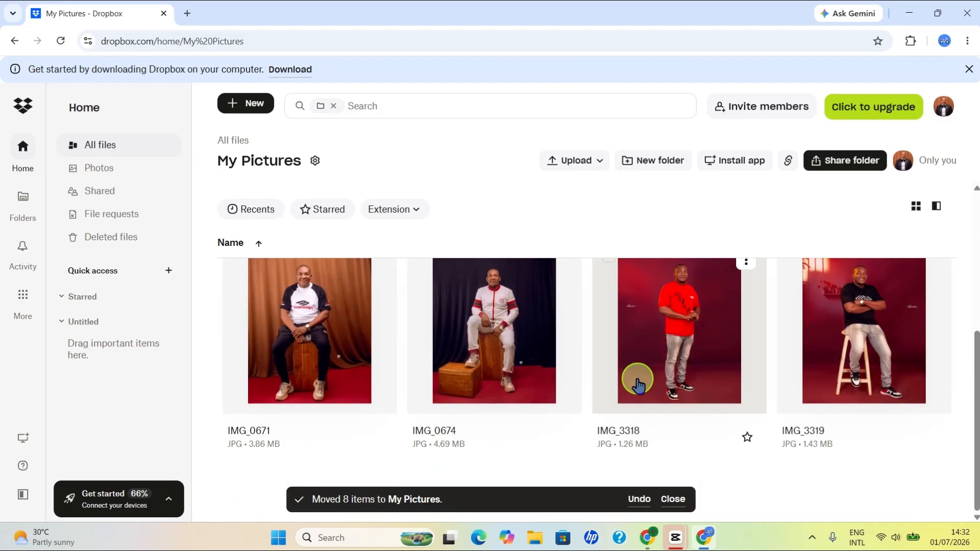
scroll(867, 408, "up", 5)
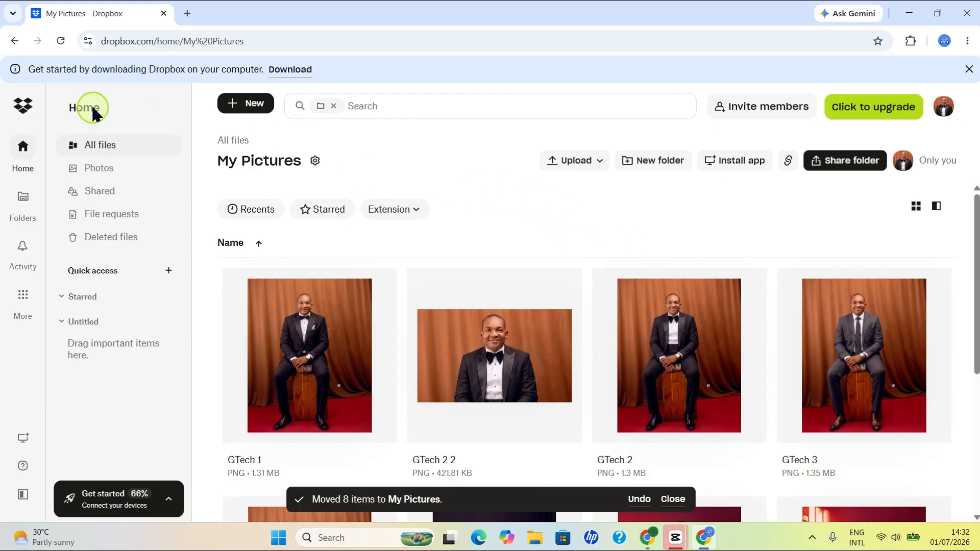
- Return to All files and review the My Pictures folder and the documents and images still outside it
left_click(107, 148)
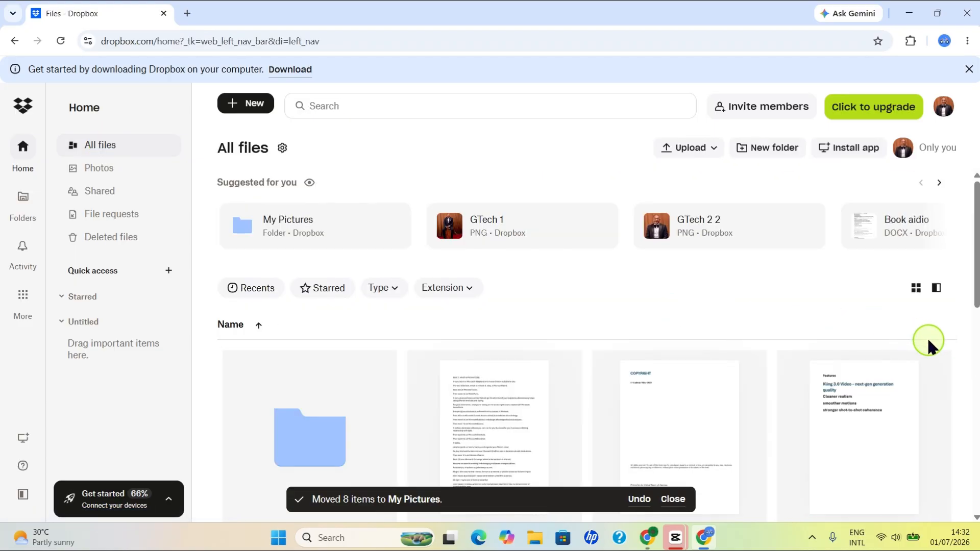
scroll(926, 336, "down", 5)
scroll(921, 344, "down", 5)
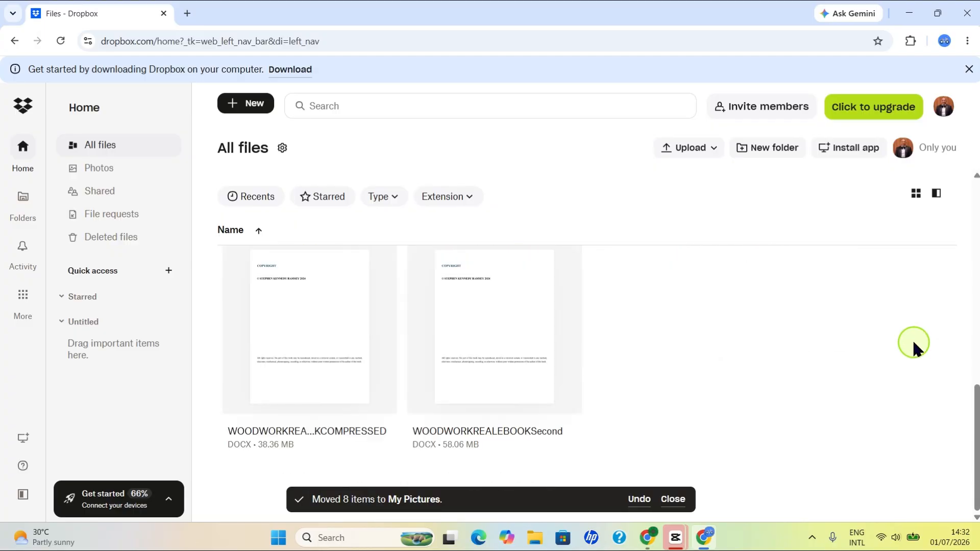
scroll(822, 388, "up", 6)
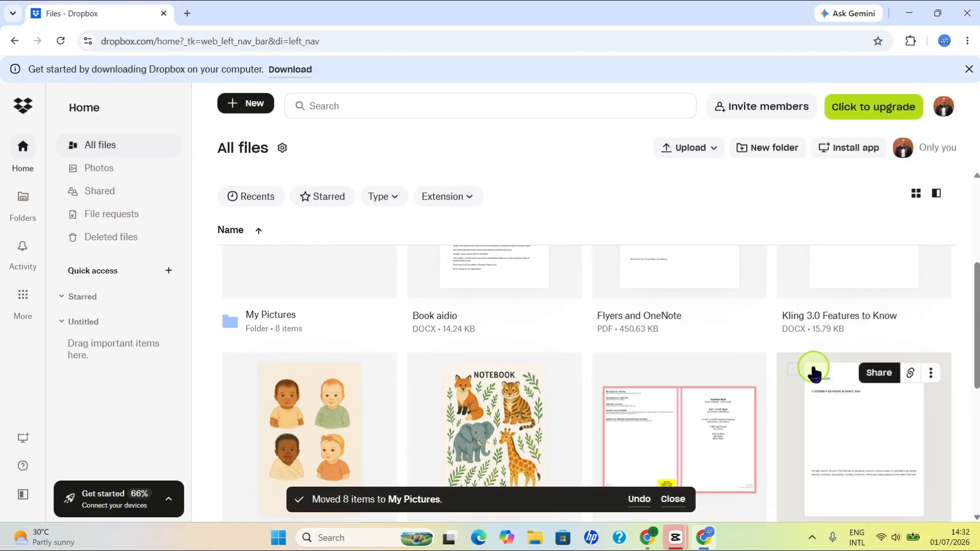
scroll(852, 398, "down", 2)
scroll(840, 408, "up", 7)
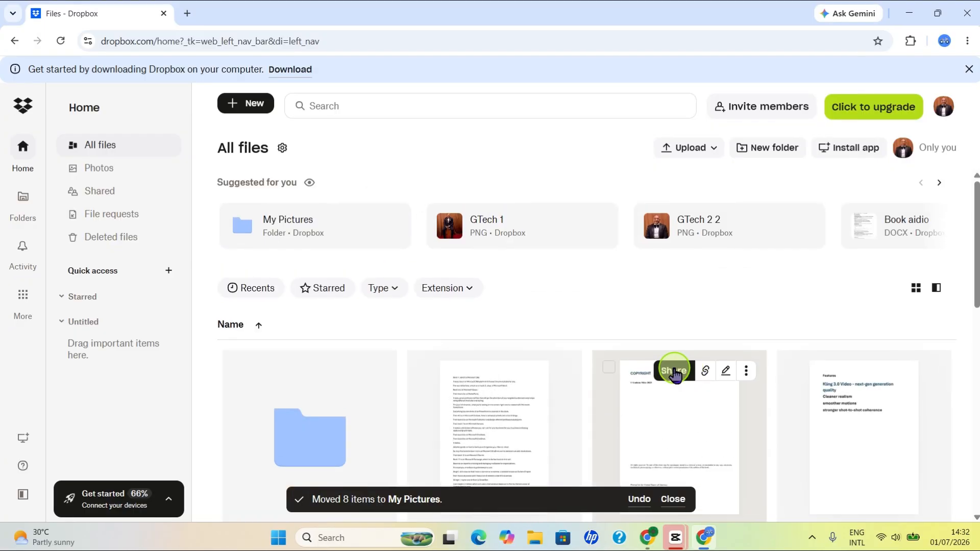
- Create a folder named Document Files with access set to Only me
left_click(246, 111)
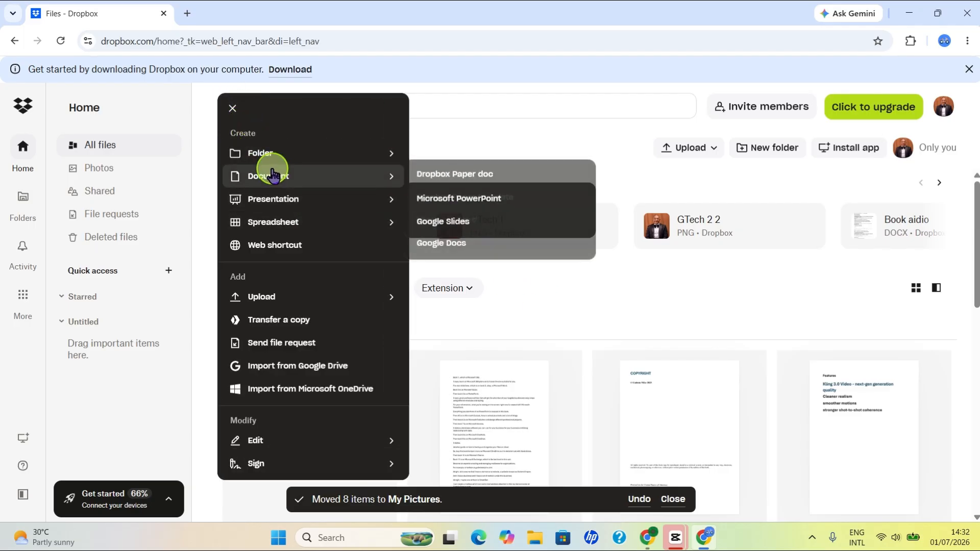
mouse_move(269, 164)
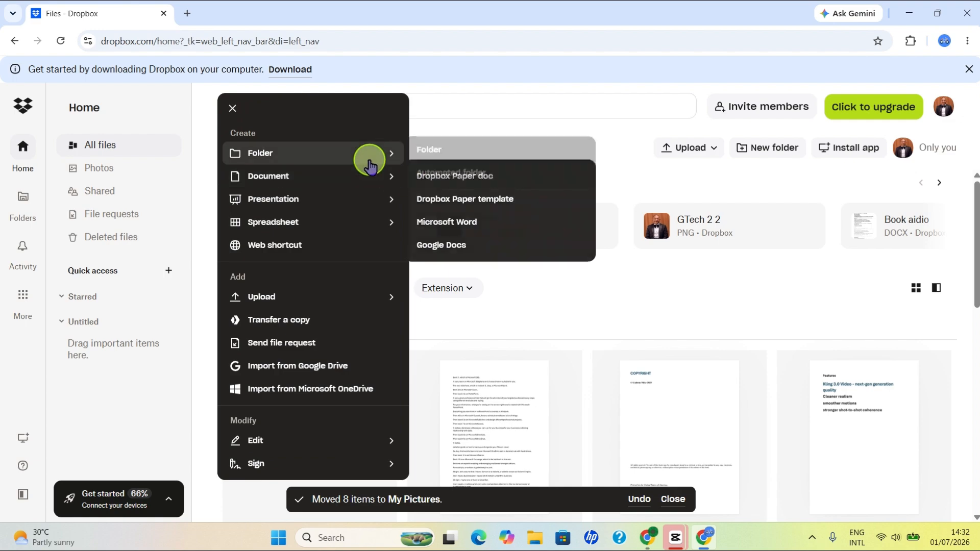
left_click(427, 153)
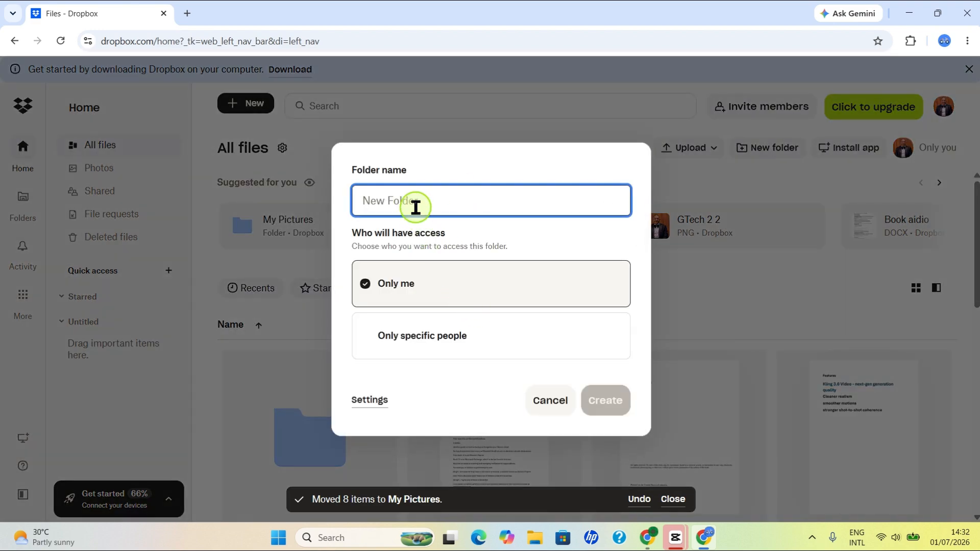
type("Doc")
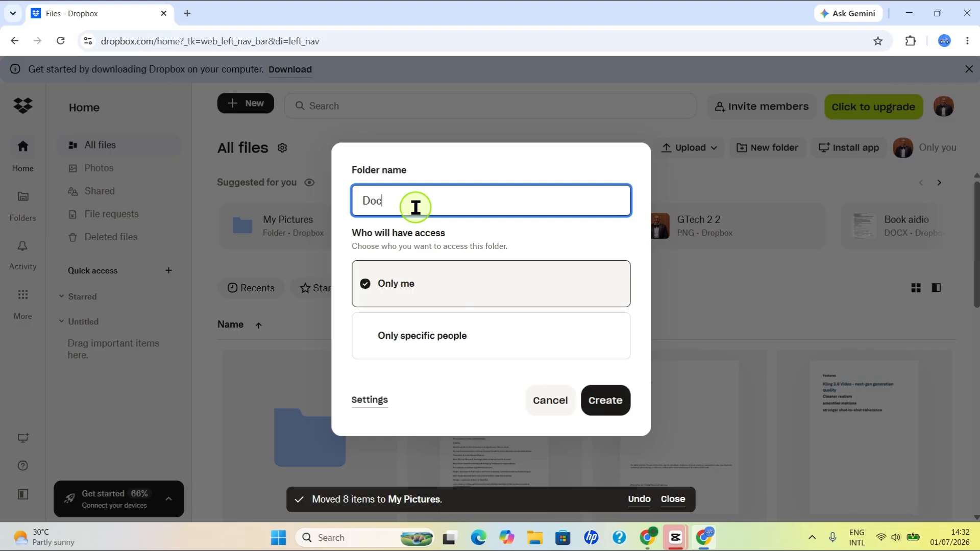
type("ument Files")
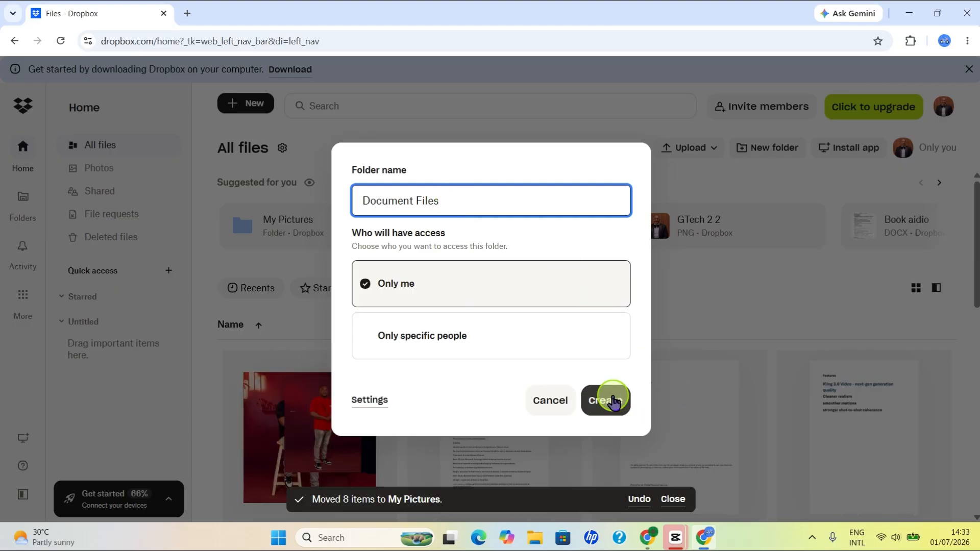
left_click(614, 403)
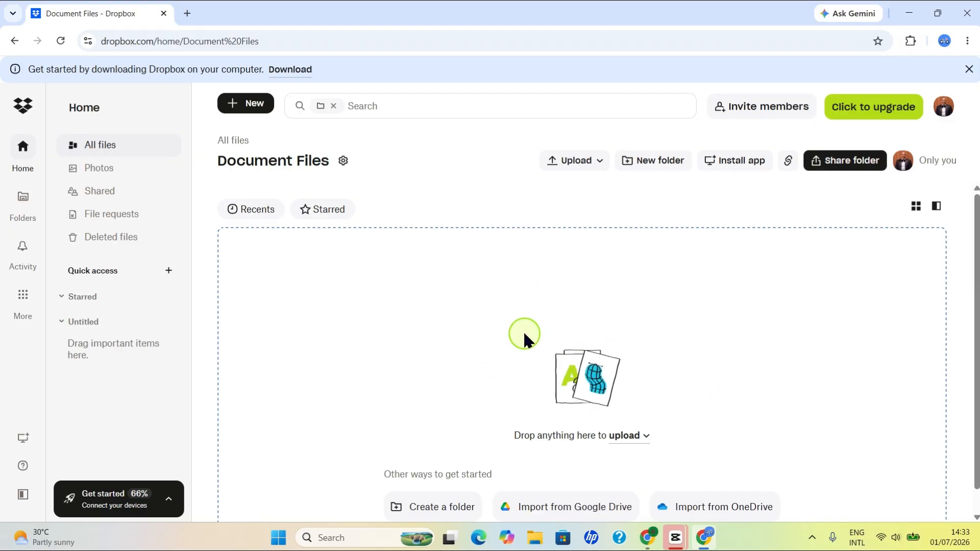
- Return to All files and select Book aidio, Flyers and OneNote, and Kling 3.0 Features to Know
left_click(94, 148)
key("ctrl+plus")
left_click(739, 321)
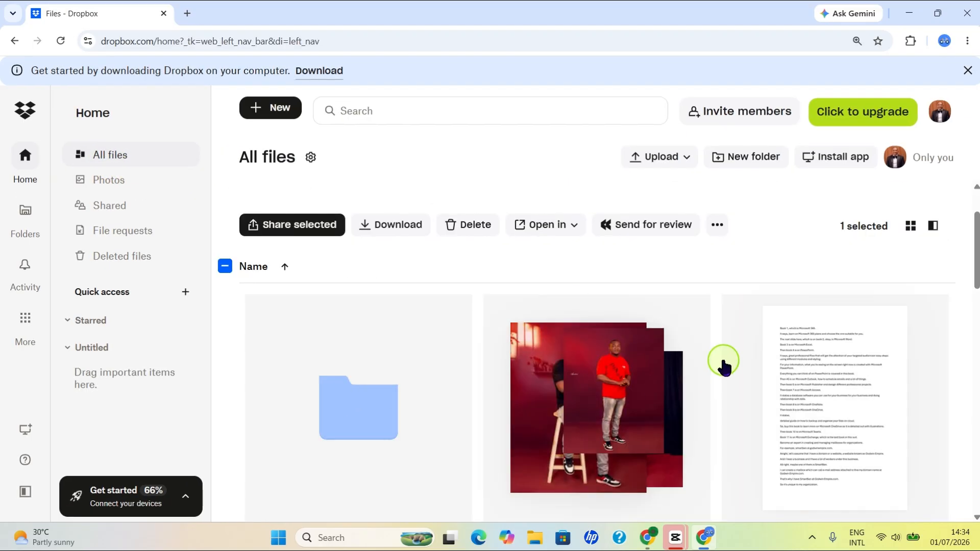
left_click(735, 320)
scroll(685, 365, "down", 5)
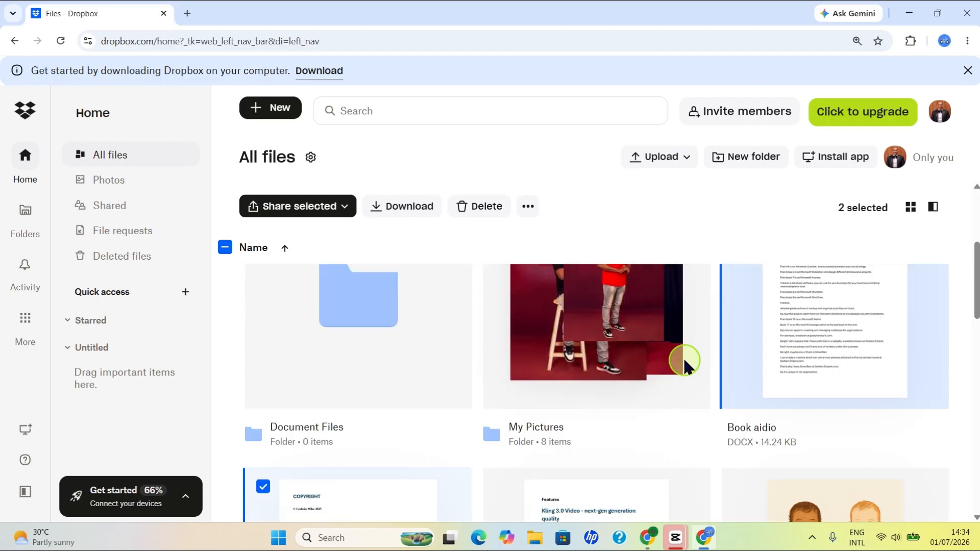
scroll(467, 363, "up", 3)
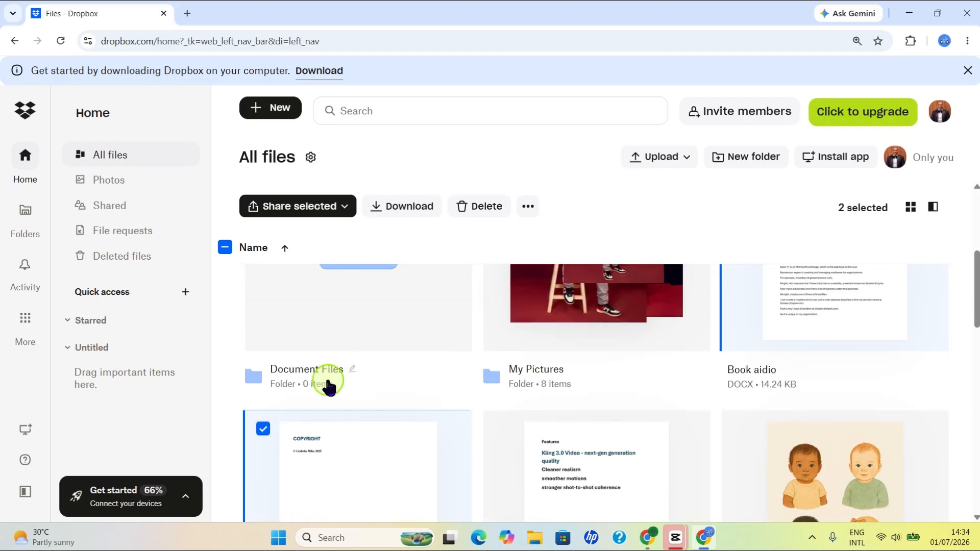
left_click(502, 435)
- Add WOODWORKREALEBOOK, WOODWORKREALEBOOKCOMPRESSED and WOODWORKREALEBOOKSecond to the selection, leaving out the notebook covers and the PAPERBACK image
scroll(722, 448, "down", 5)
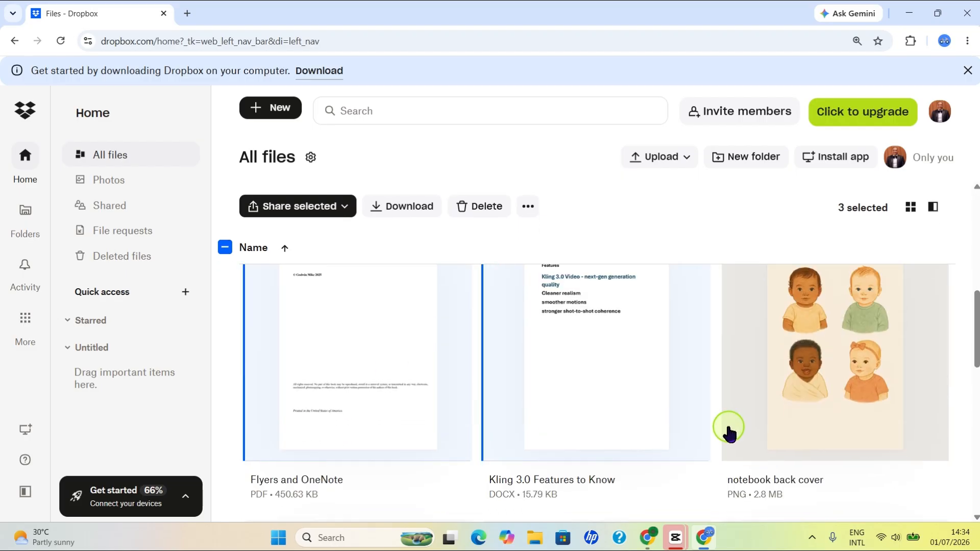
scroll(724, 424, "down", 3)
scroll(780, 395, "up", 3)
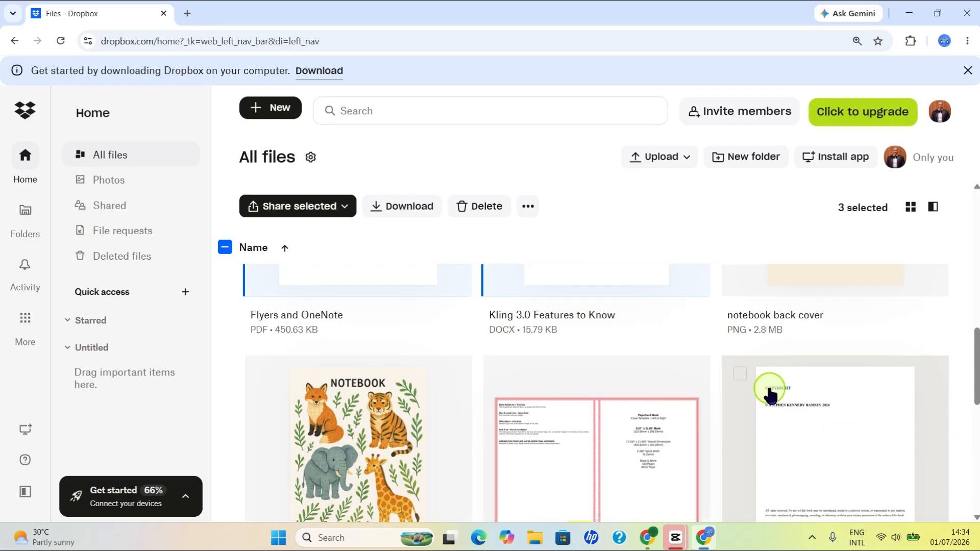
left_click(735, 376)
scroll(809, 475, "down", 6)
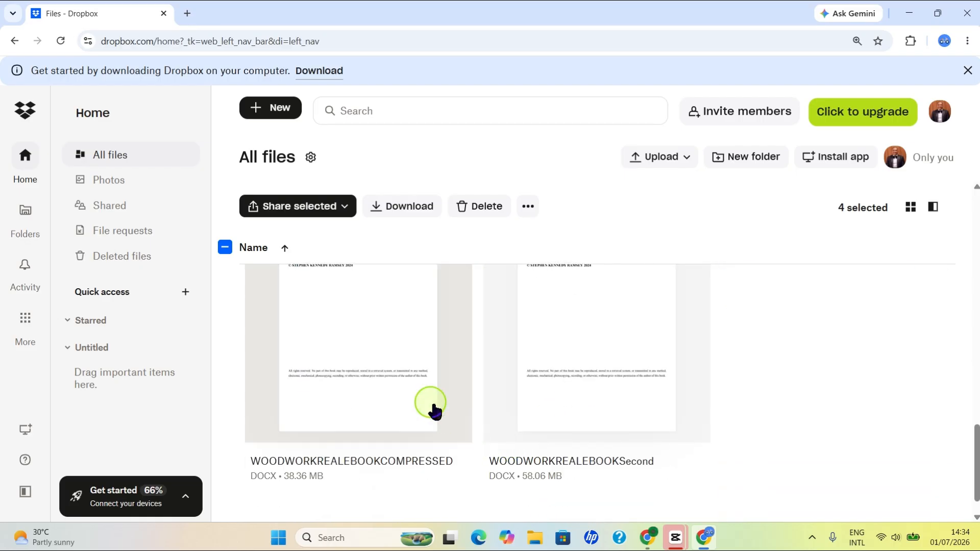
scroll(433, 408, "up", 2)
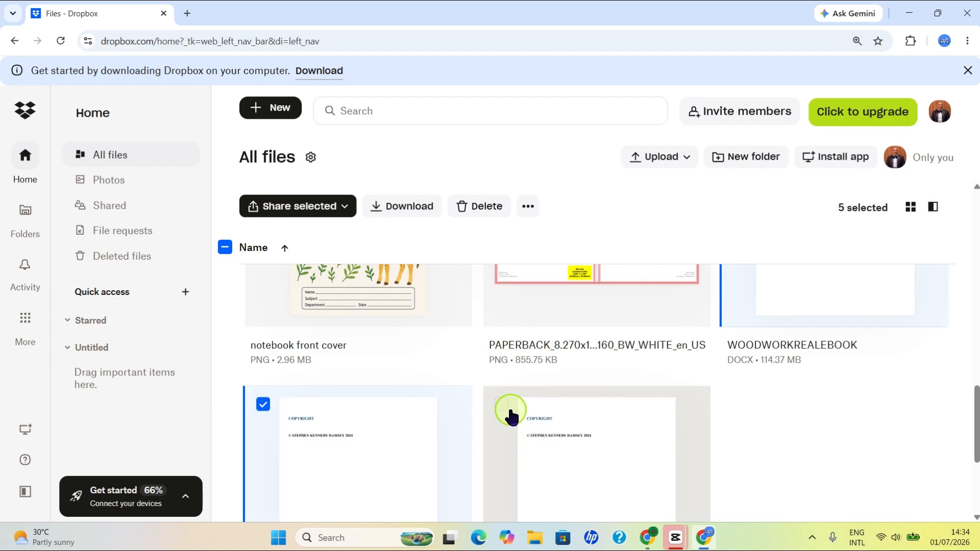
left_click(501, 408)
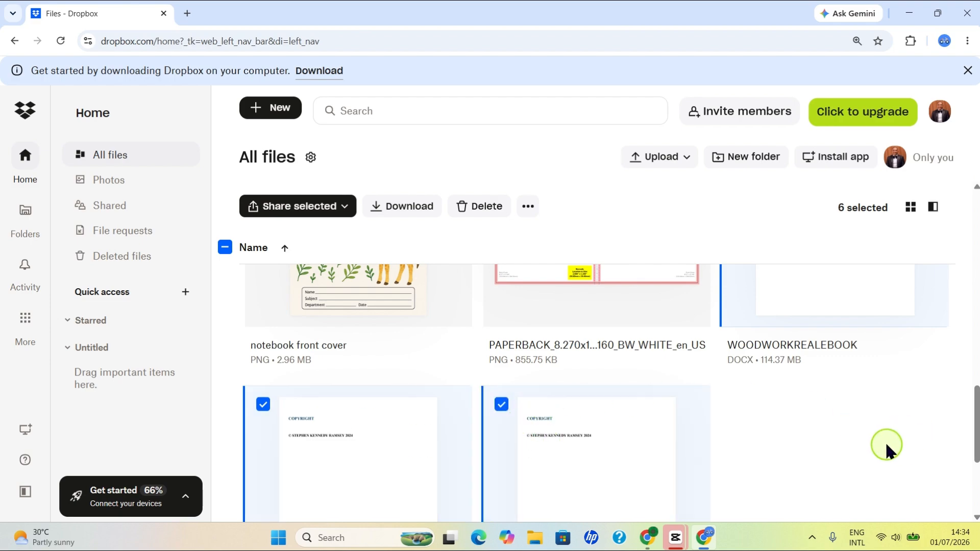
- Move the selected documents into the Document Files folder
scroll(827, 410, "down", 2)
scroll(826, 411, "up", 10)
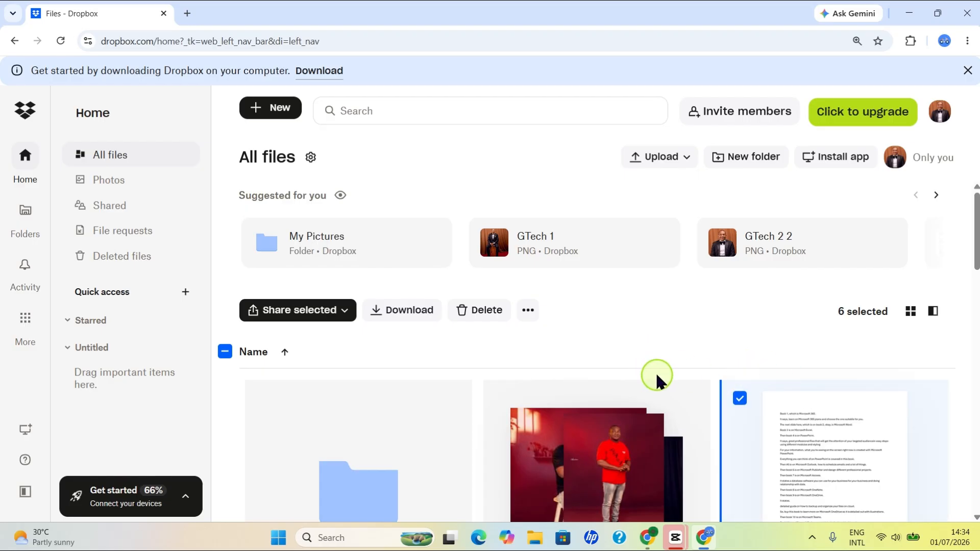
left_click(528, 312)
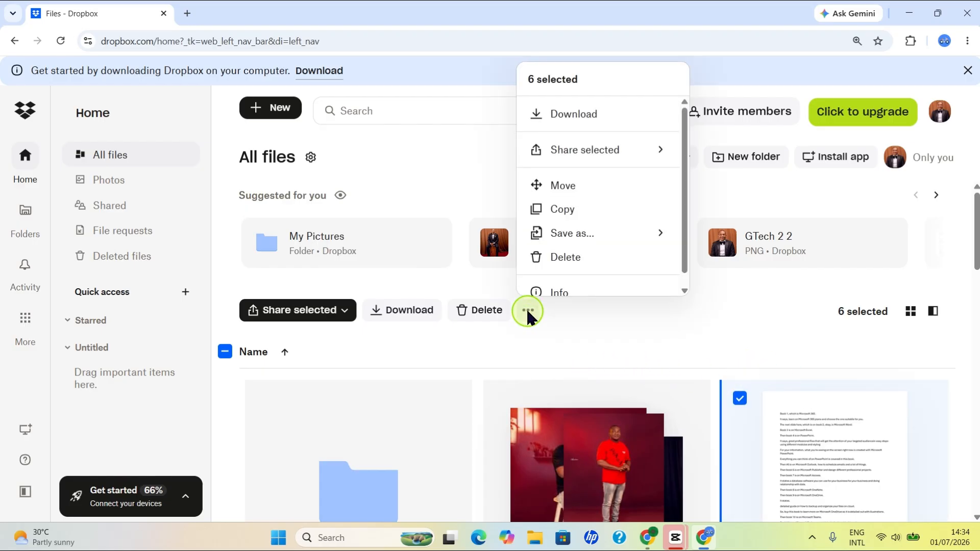
left_click(560, 185)
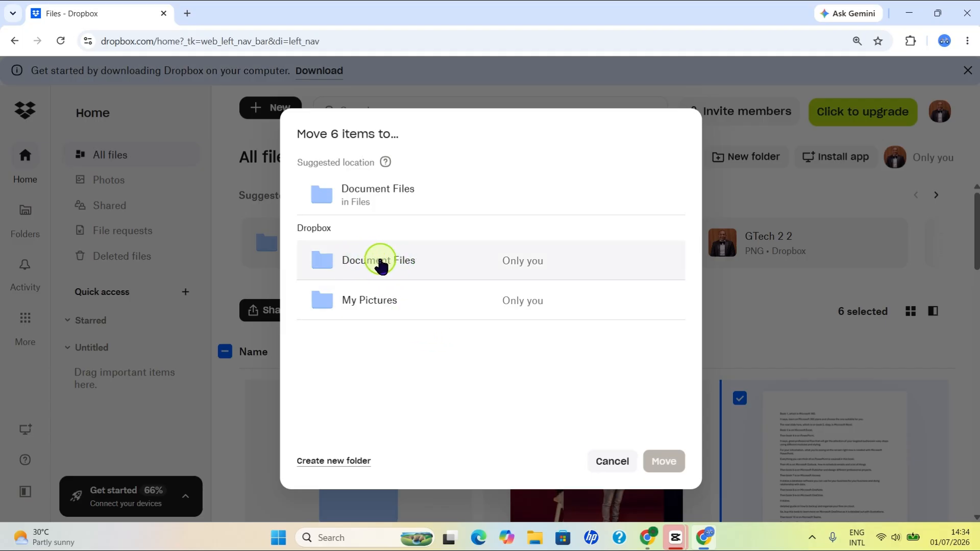
left_click(380, 263)
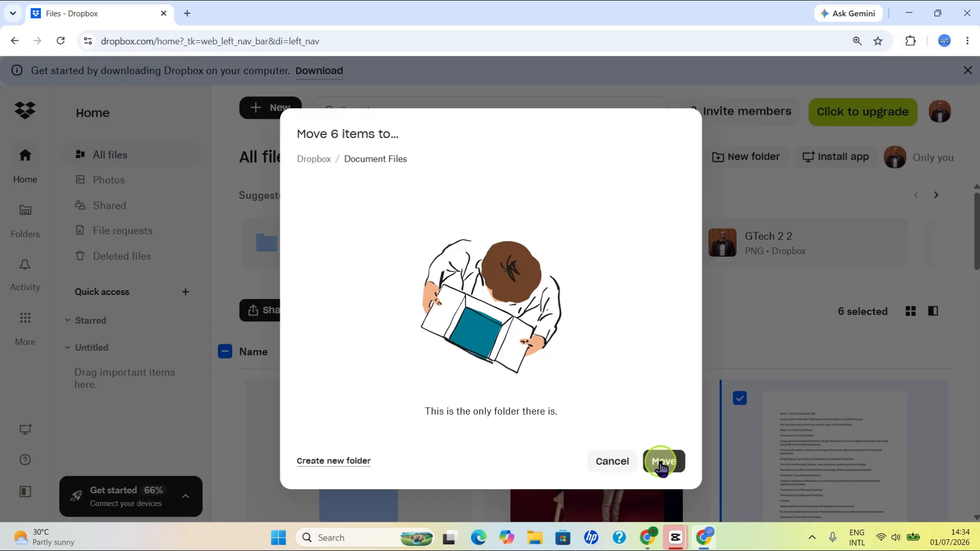
left_click(661, 464)
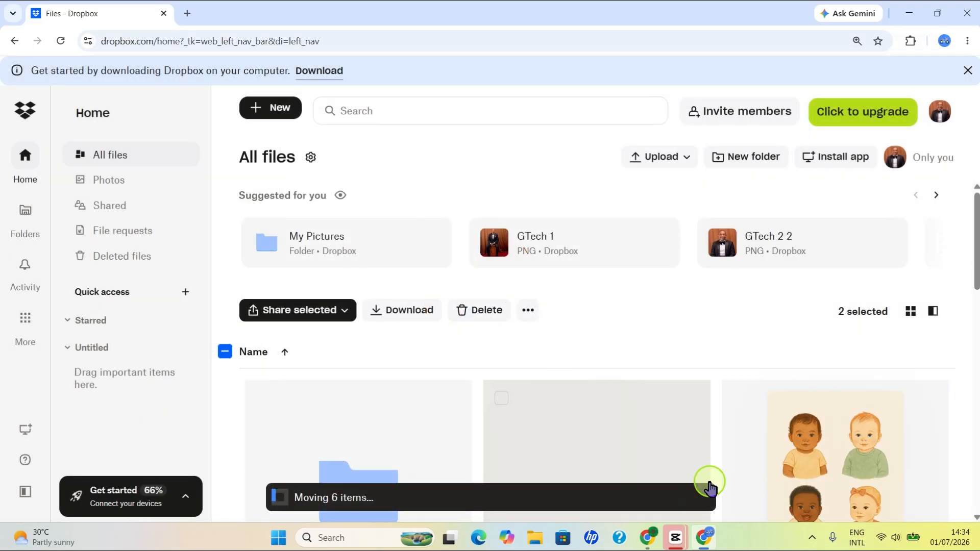
scroll(372, 409, "down", 3)
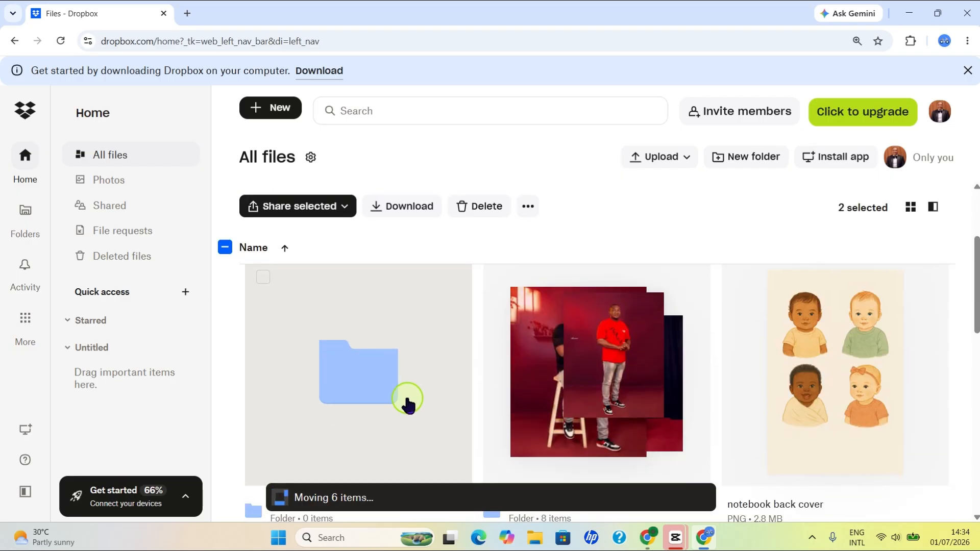